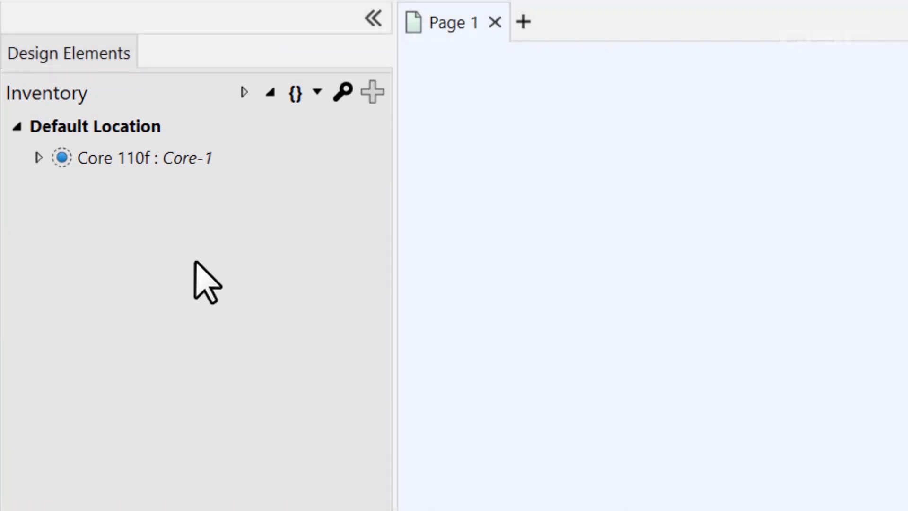
Expand Core 110f in the inventory and place one of its component blocks on Page 1.
{"action": "left_click", "coordinate": [257, 165]}
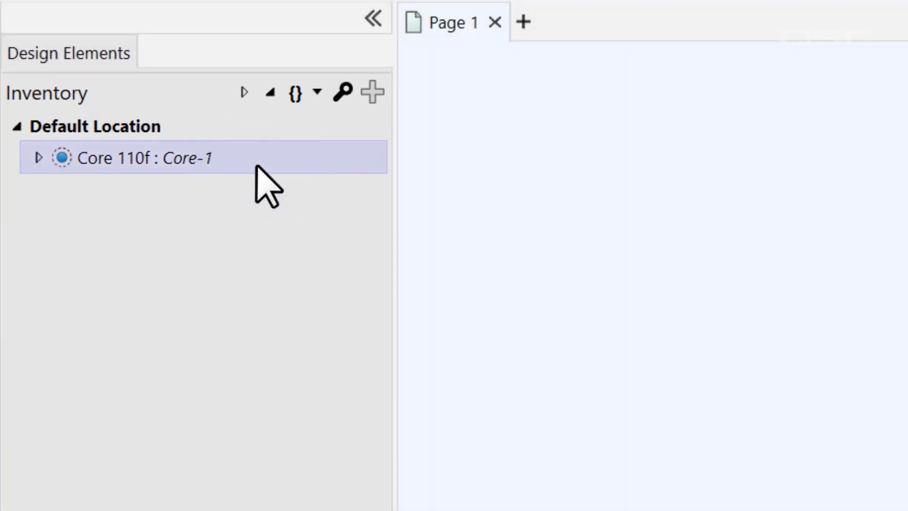
{"action": "left_click", "coordinate": [35, 158]}
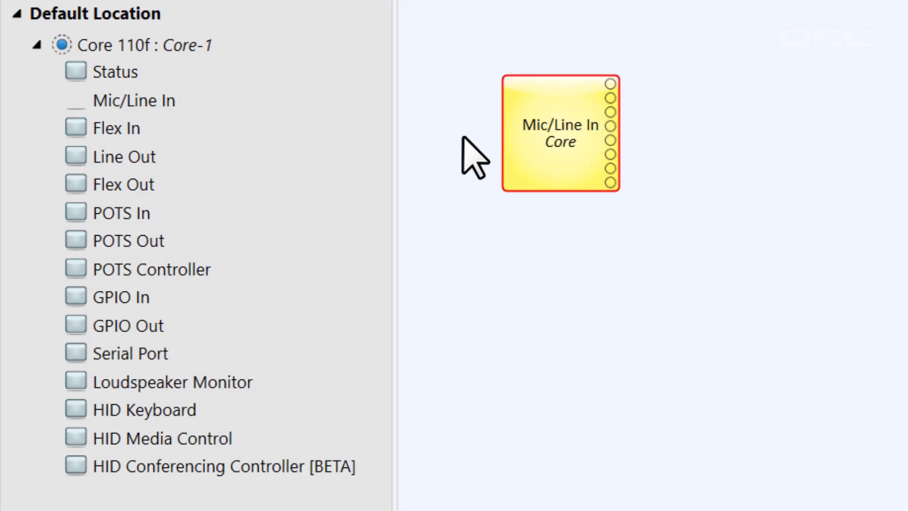
{"action": "mouse_move", "coordinate": [160, 354]}
{"action": "left_mouse_down"}
{"action": "mouse_move", "coordinate": [490, 344]}
{"action": "mouse_move", "coordinate": [297, 351]}
{"action": "left_mouse_up"}
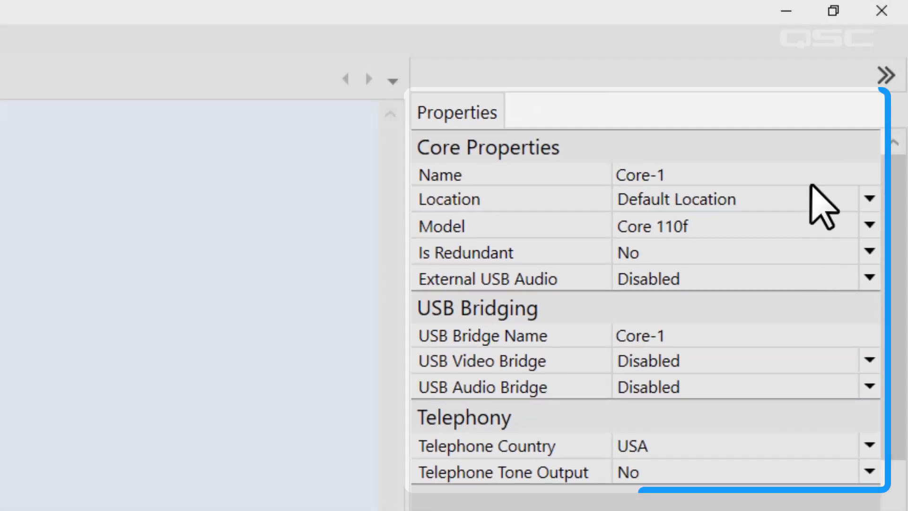
Rename the Core to CORE-AtheEXPLOR-A and keep its model as Core 110f.
{"action": "double_click", "coordinate": [809, 175]}
{"action": "type", "text": "CORE"}
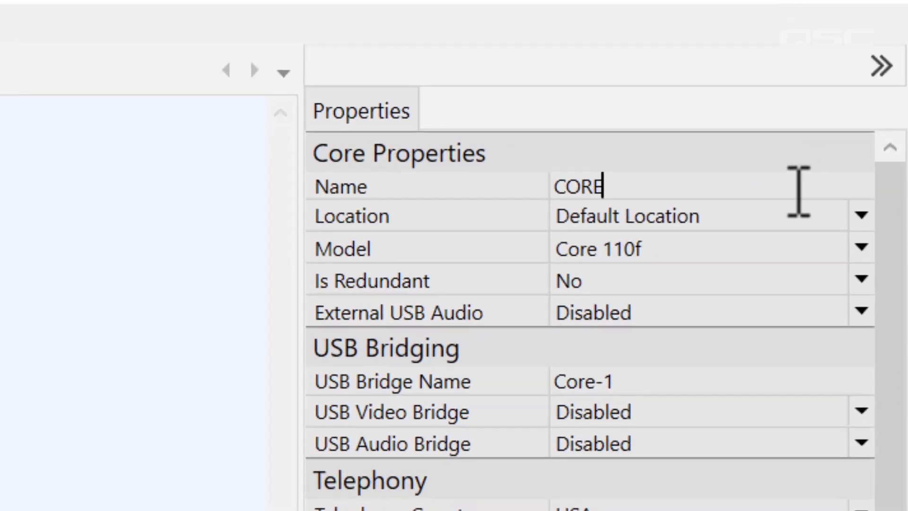
{"action": "type", "text": "-AtheEXPLOR-A"}
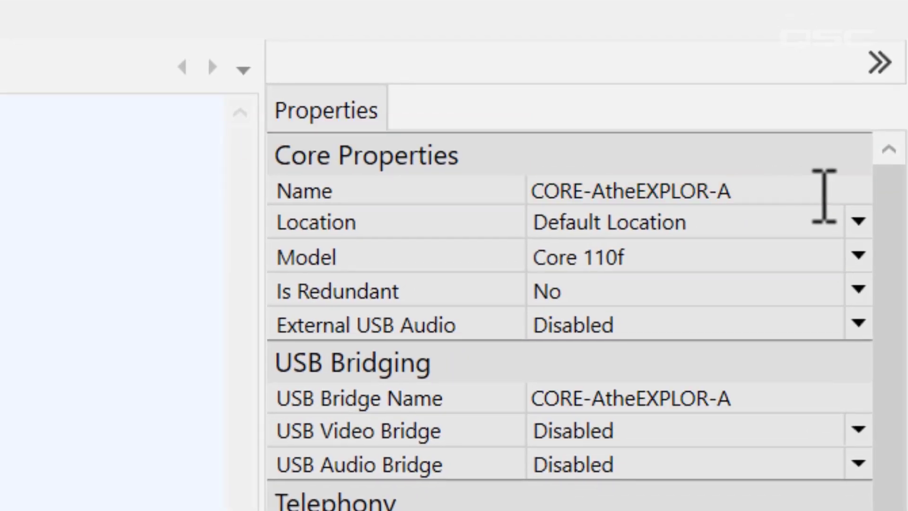
{"action": "left_click", "coordinate": [859, 258]}
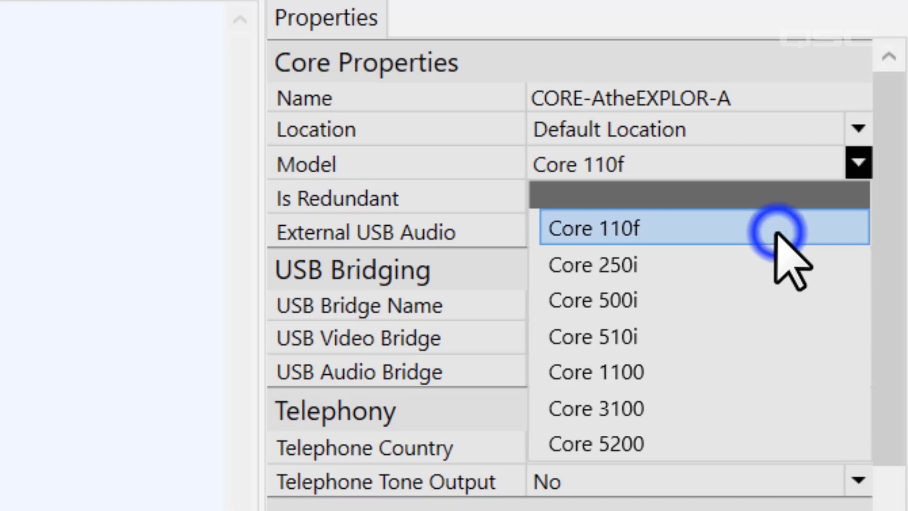
{"action": "left_click", "coordinate": [779, 231]}
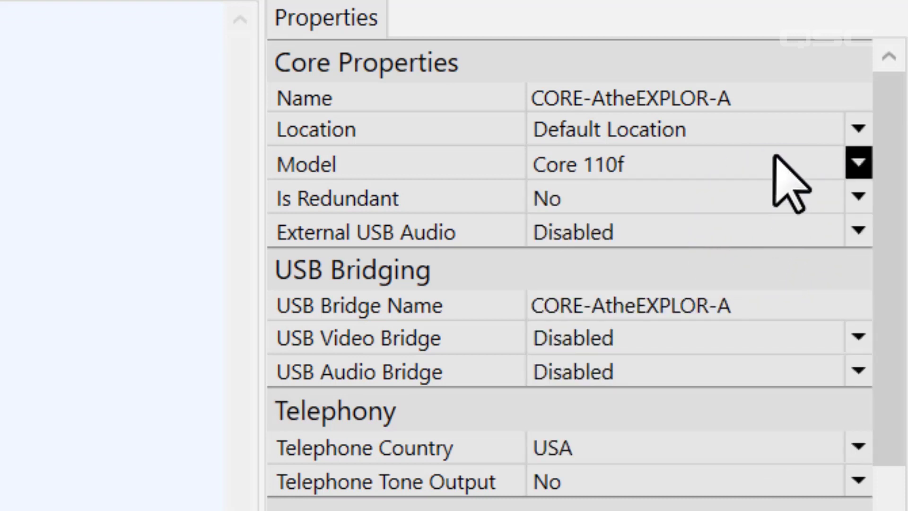
Set the Core's location to Server Rack, browsing the Server Rack, Reception and Lecture Hall groups.
{"action": "left_click", "coordinate": [774, 133]}
{"action": "type", "text": "Server Rack"}
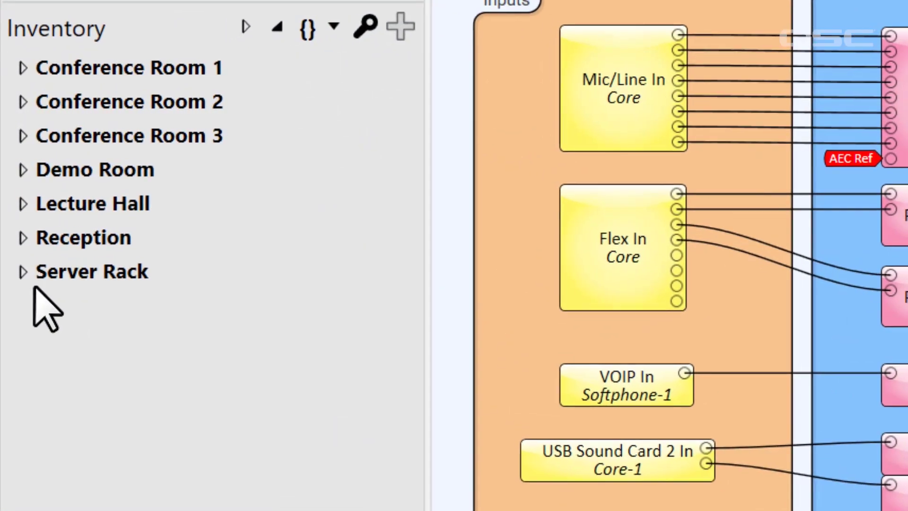
{"action": "left_click", "coordinate": [23, 272]}
{"action": "left_click", "coordinate": [23, 279]}
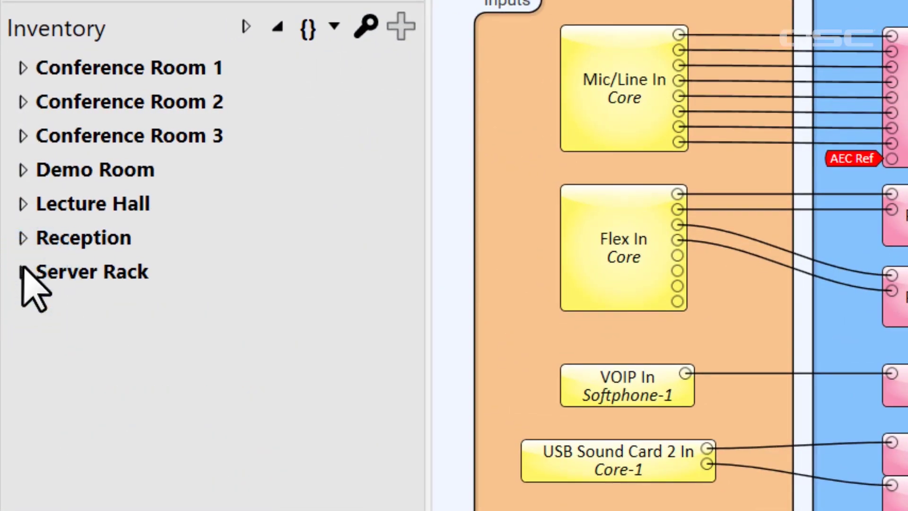
{"action": "left_click", "coordinate": [21, 238]}
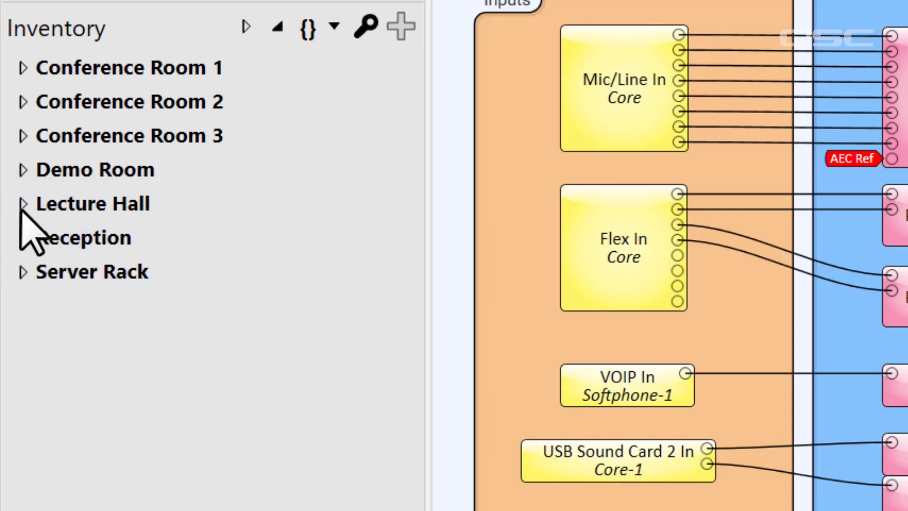
{"action": "left_click", "coordinate": [24, 206]}
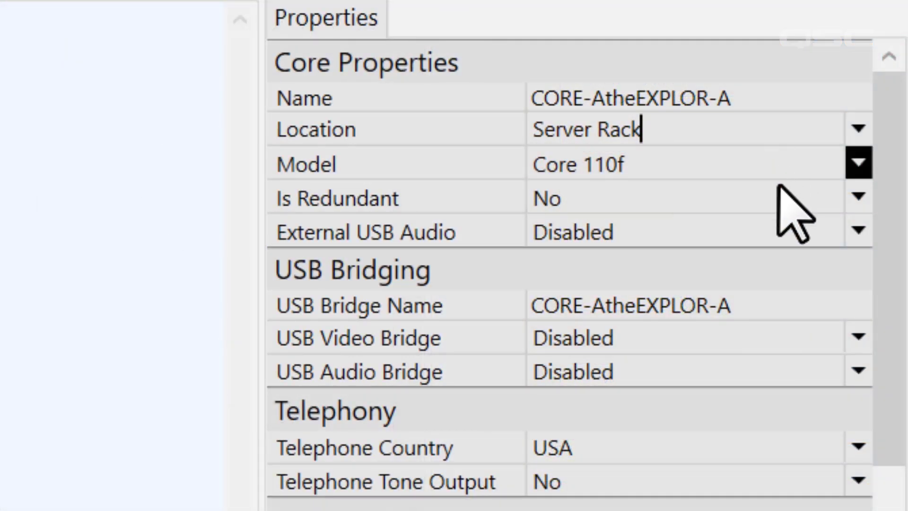
Make the Core redundant and name its backup CORE-BtheEXPLOR-B.
{"action": "left_click", "coordinate": [780, 198]}
{"action": "left_click", "coordinate": [788, 232]}
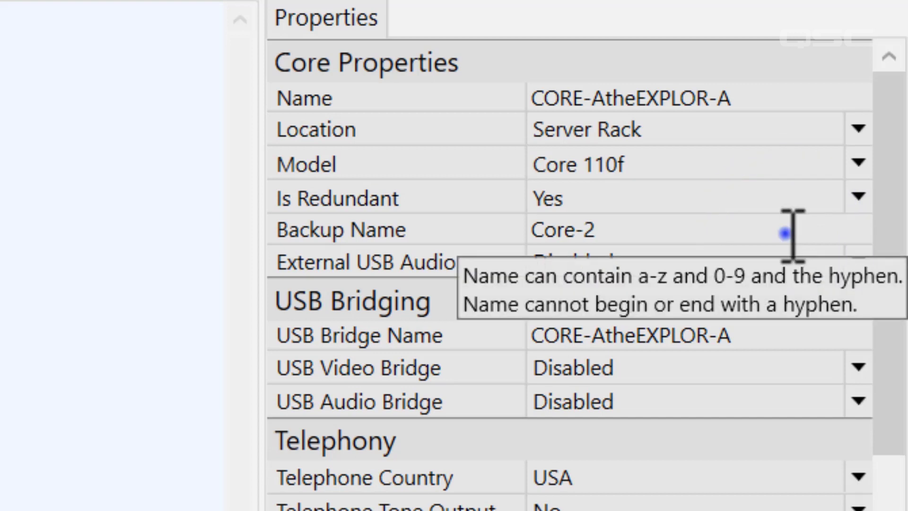
{"action": "double_click", "coordinate": [788, 232]}
{"action": "type", "text": "CORE-BtheEXPLOR-"}
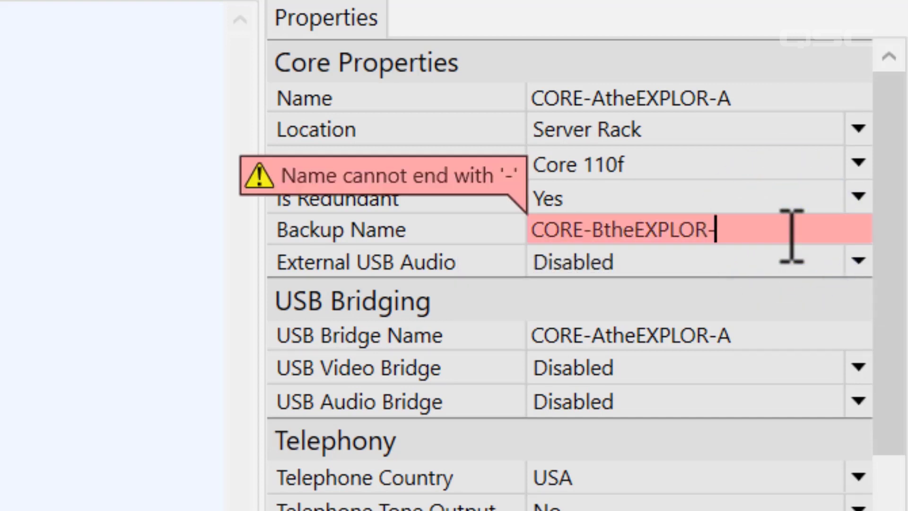
{"action": "type", "text": "B"}
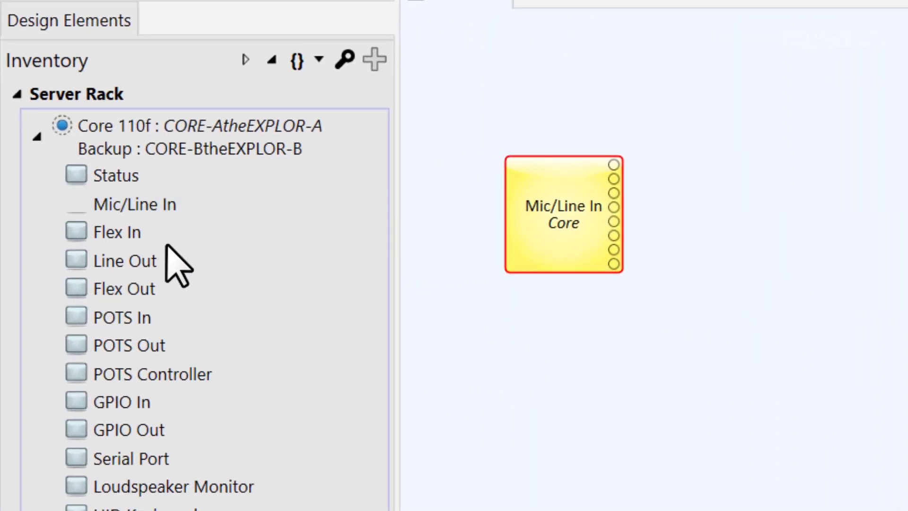
Select a Core component and switch the Core's model to Core 5200 from the Model list.
{"action": "left_click", "coordinate": [155, 264]}
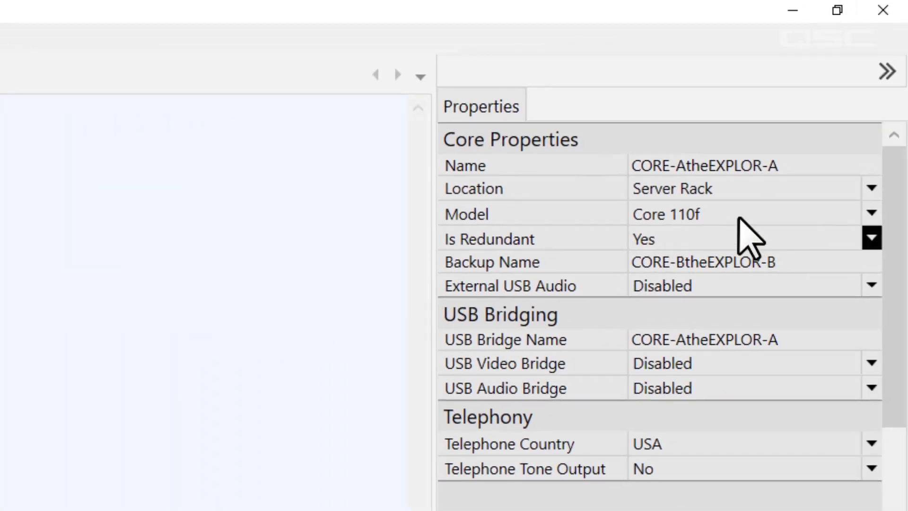
{"action": "left_click", "coordinate": [751, 216]}
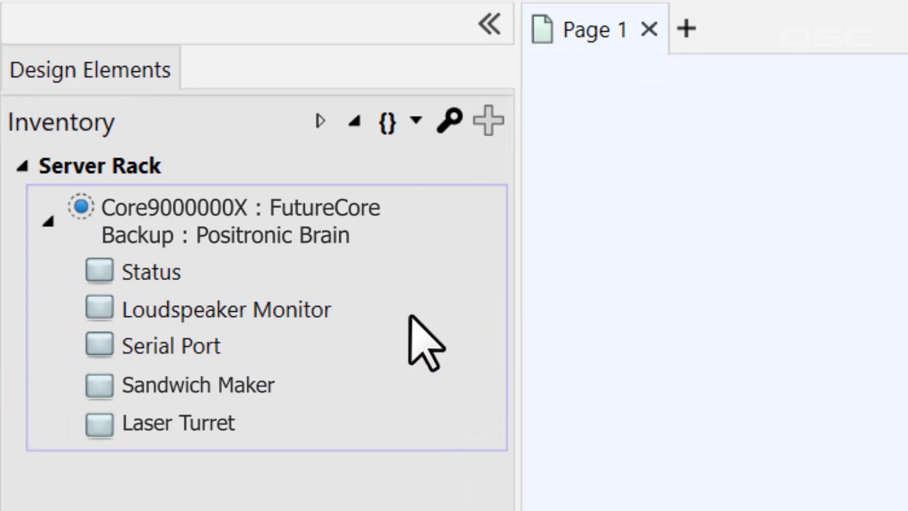
{"action": "left_click", "coordinate": [416, 243]}
Show the Status (Core) help topic with F1 and expand its Properties and Core Properties sections.
{"action": "key", "text": "F1"}
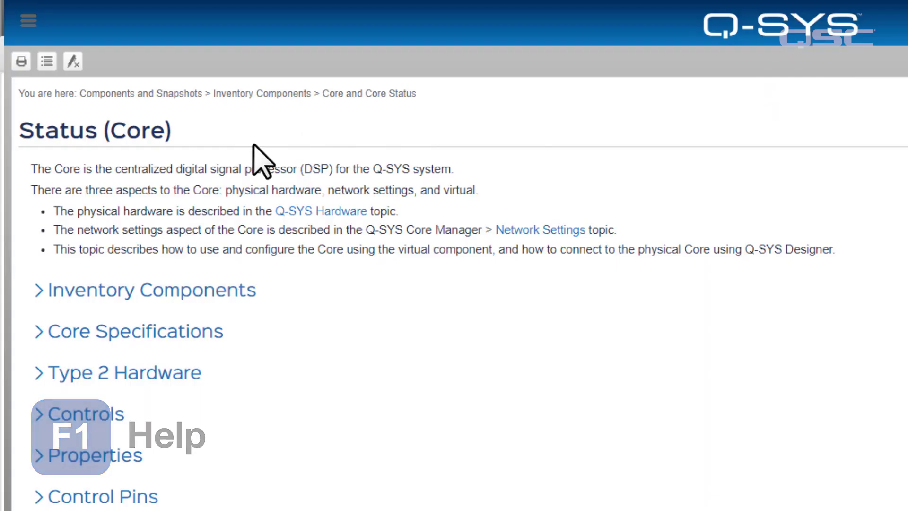
{"action": "left_click", "coordinate": [128, 456]}
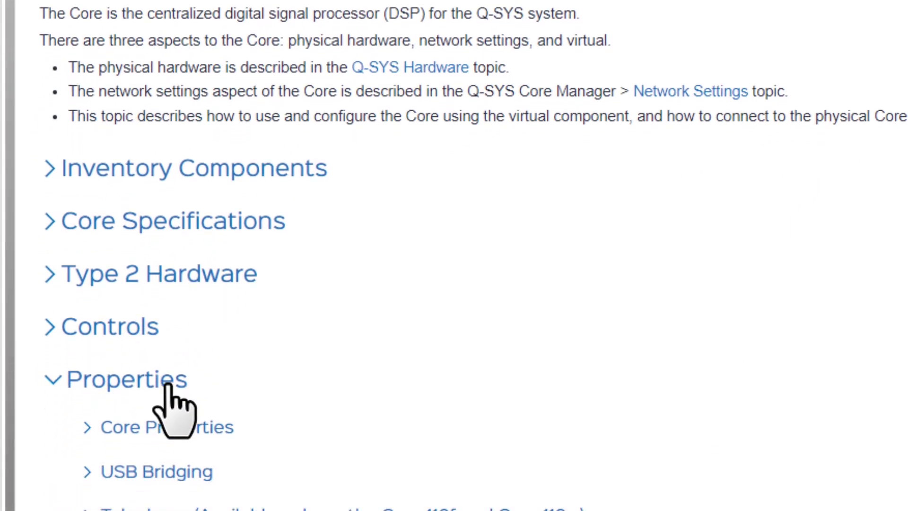
{"action": "left_click", "coordinate": [221, 298]}
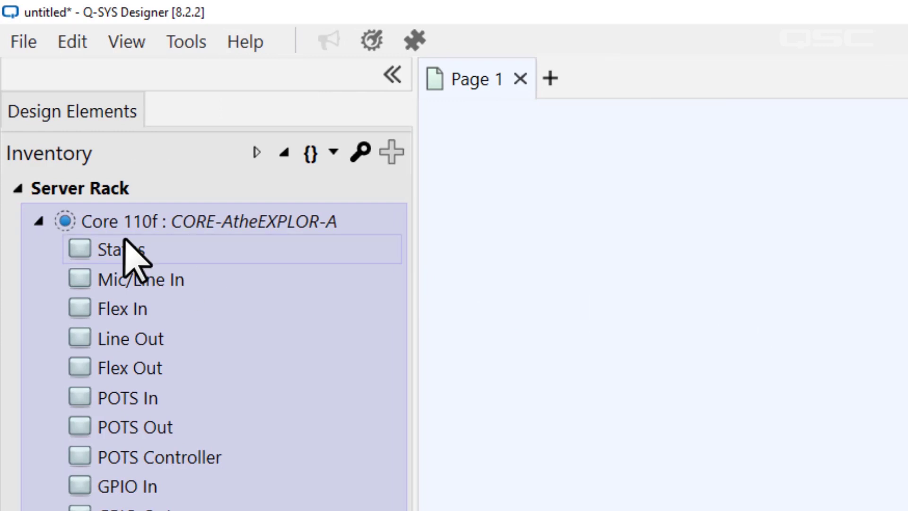
Place Status blocks for the Core, Amplifier-9 and Camera-3 on the schematic and show the Core's status panel.
{"action": "left_click_drag", "start_coordinate": [126, 250], "coordinate": [510, 270]}
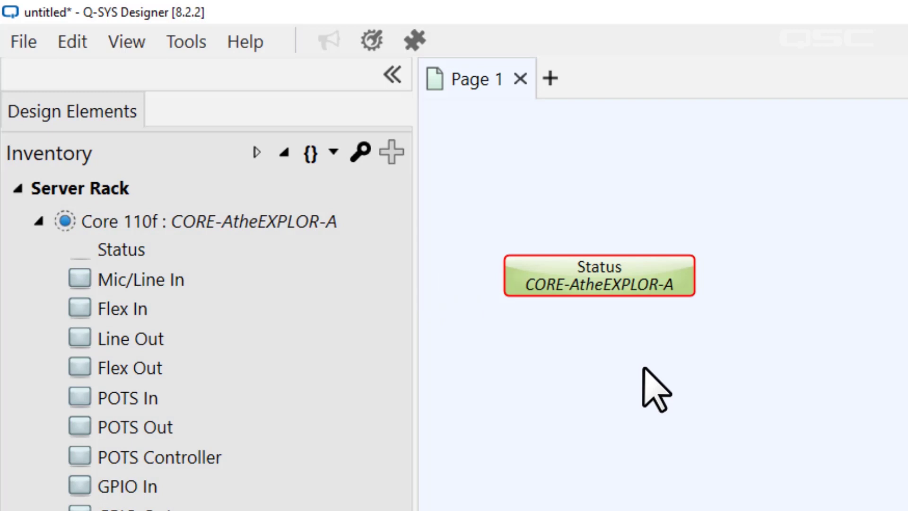
{"action": "left_click", "coordinate": [32, 218]}
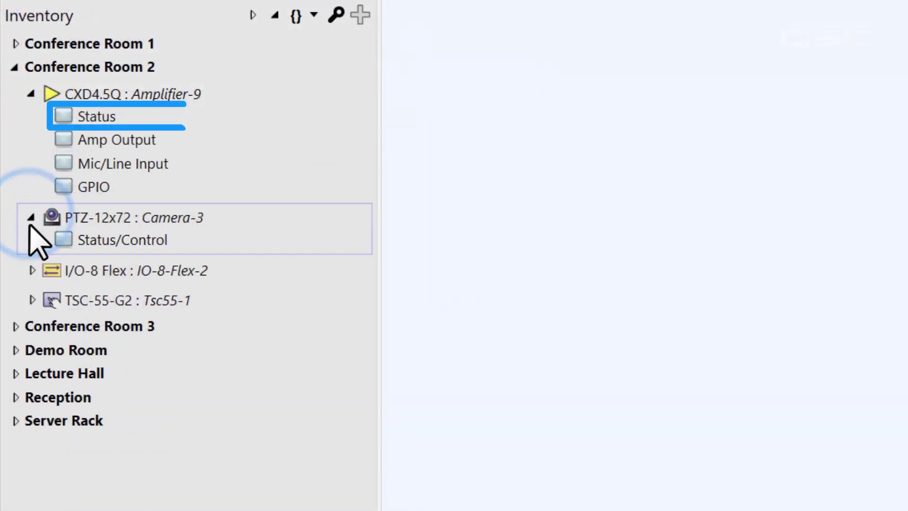
{"action": "left_click", "coordinate": [32, 270]}
{"action": "left_click", "coordinate": [31, 441]}
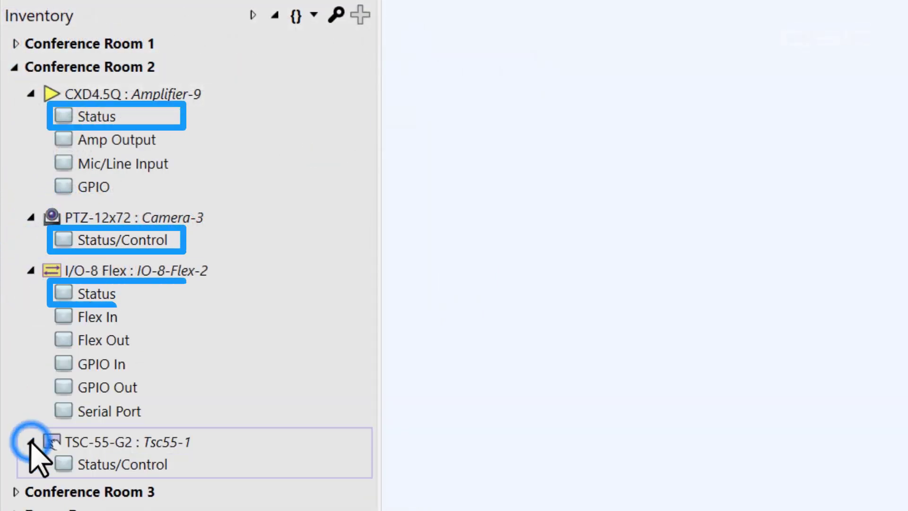
{"action": "left_click_drag", "start_coordinate": [96, 117], "coordinate": [433, 91]}
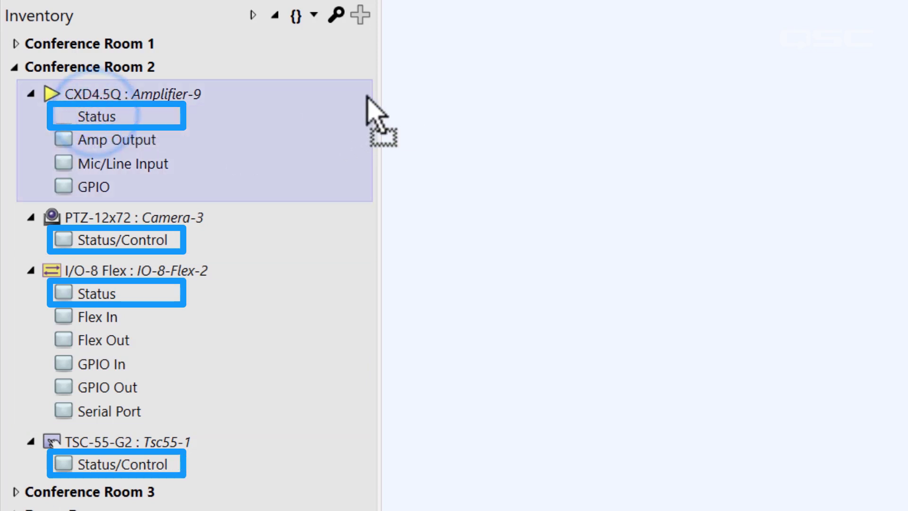
{"action": "left_click_drag", "start_coordinate": [122, 240], "coordinate": [436, 171]}
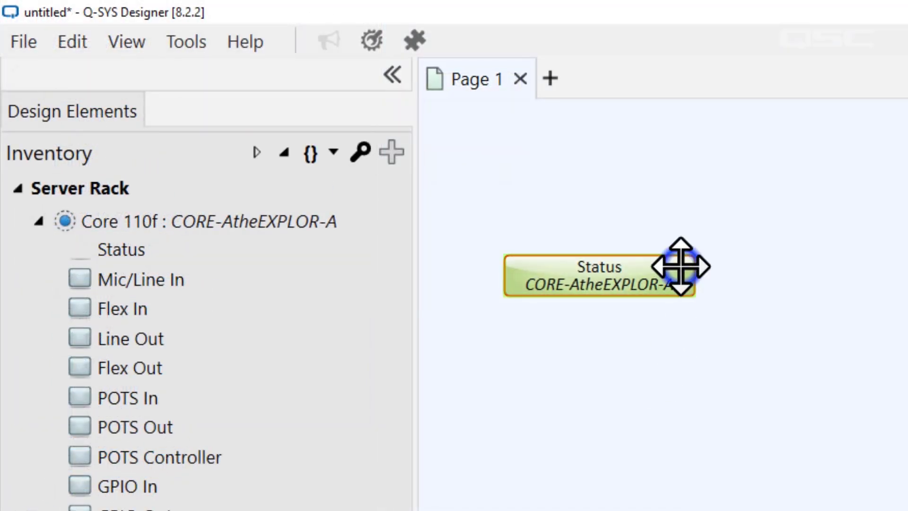
{"action": "double_click", "coordinate": [681, 267]}
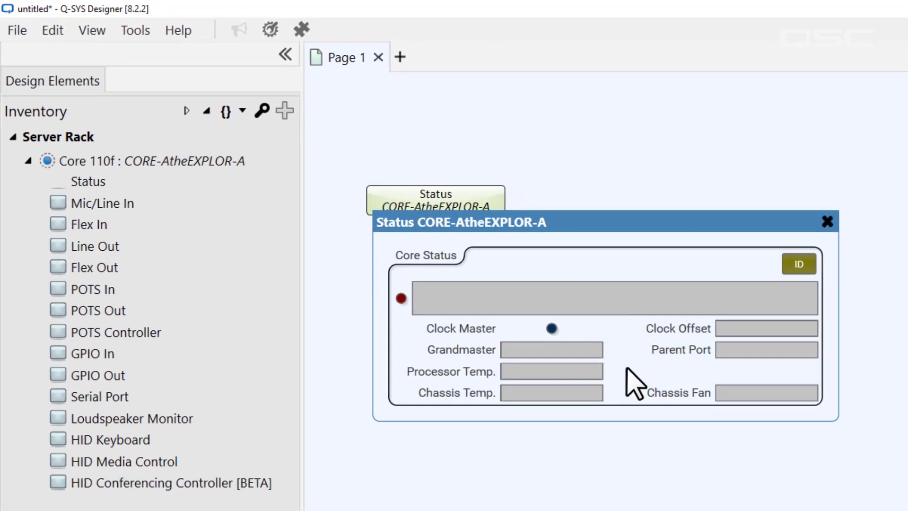
{"action": "left_click", "coordinate": [17, 30]}
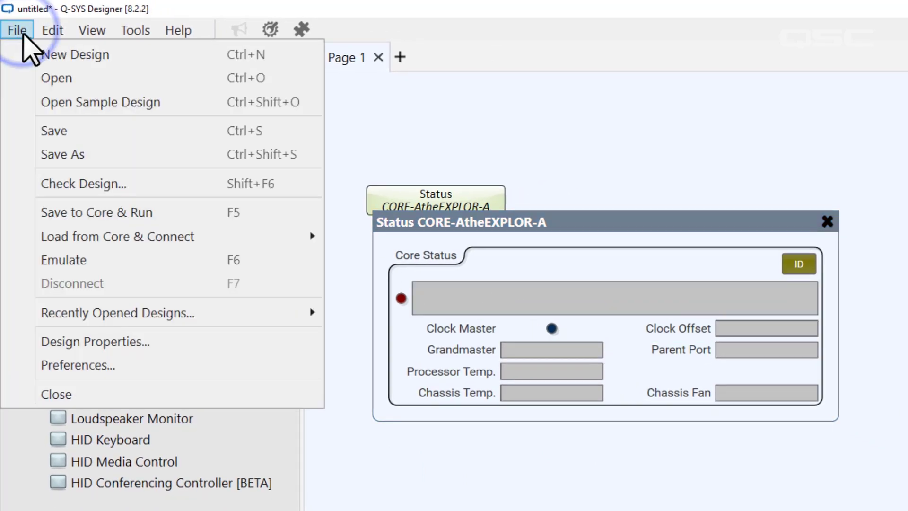
Save the design to the Core and run it so the primary is active and the backup on standby.
{"action": "left_click", "coordinate": [181, 210]}
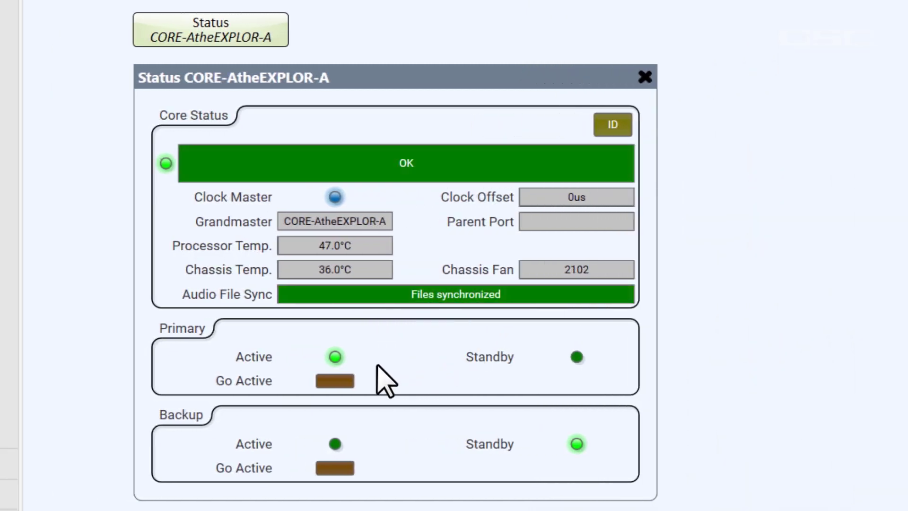
Switch the backup Core active, return the primary to active, then make the Core identify itself.
{"action": "left_click", "coordinate": [335, 468]}
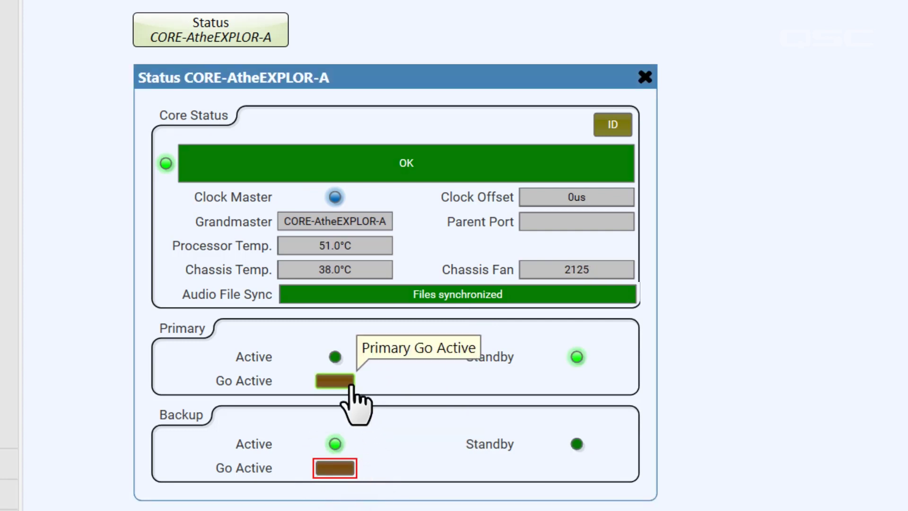
{"action": "left_click", "coordinate": [348, 384]}
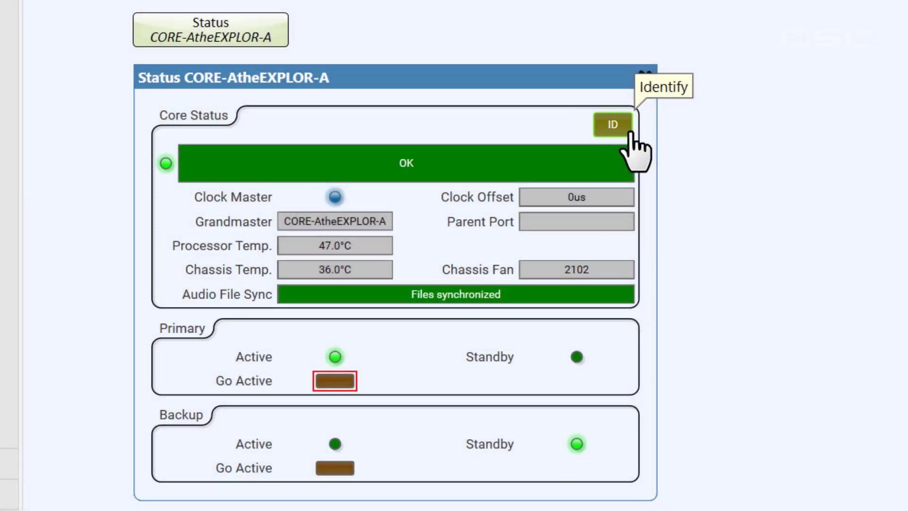
{"action": "left_click", "coordinate": [624, 131]}
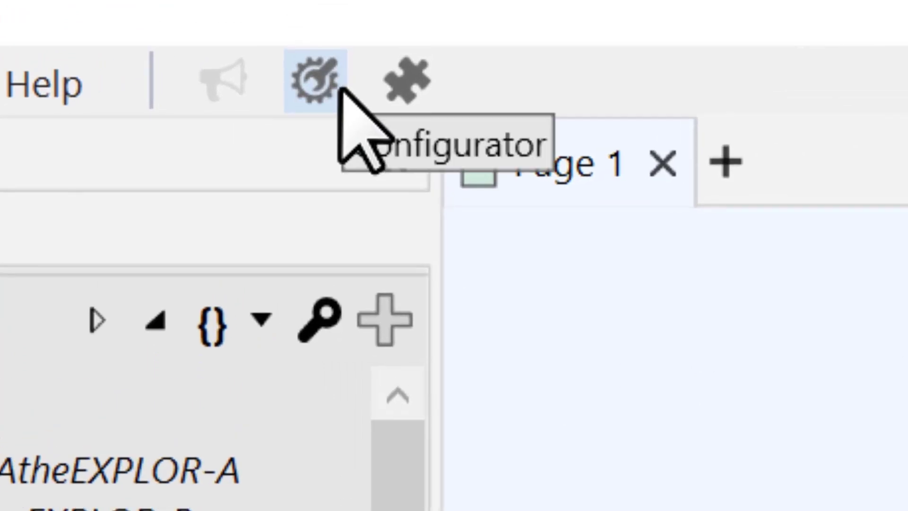
In the Configurator, select the discovered TSC-80-G2 touchscreen and toggle its identify mode.
{"action": "left_click", "coordinate": [370, 38]}
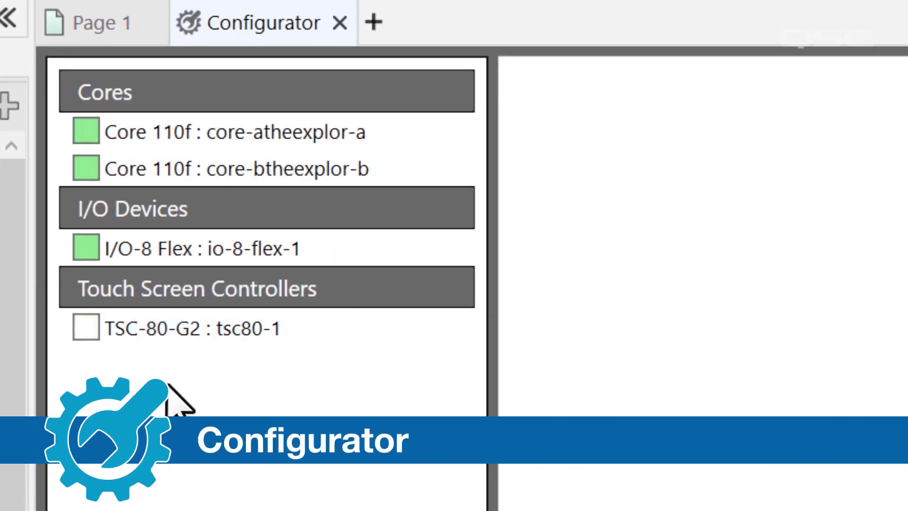
{"action": "left_click", "coordinate": [183, 328]}
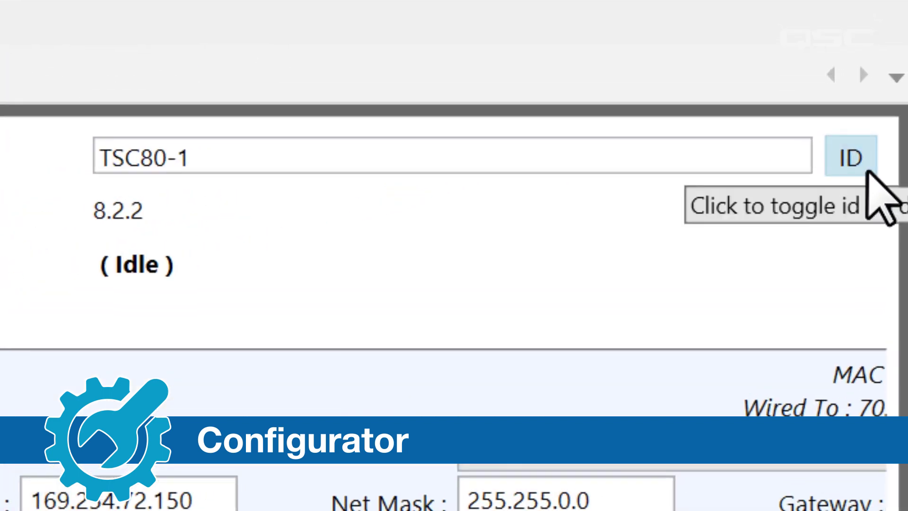
{"action": "left_click", "coordinate": [869, 181]}
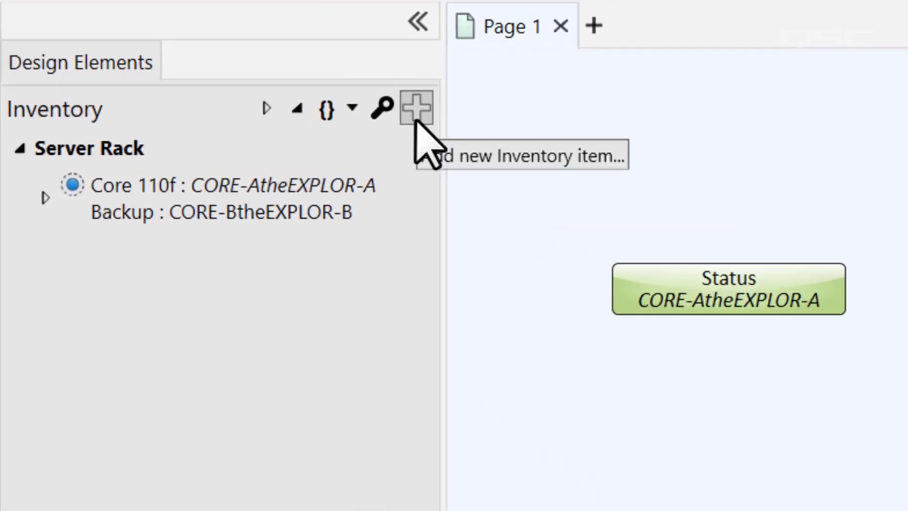
Add an I/O-8 Flex and a TSC-80-G2 touchscreen from Peripherals, plus an accidental PS-1600.
{"action": "left_click", "coordinate": [417, 108]}
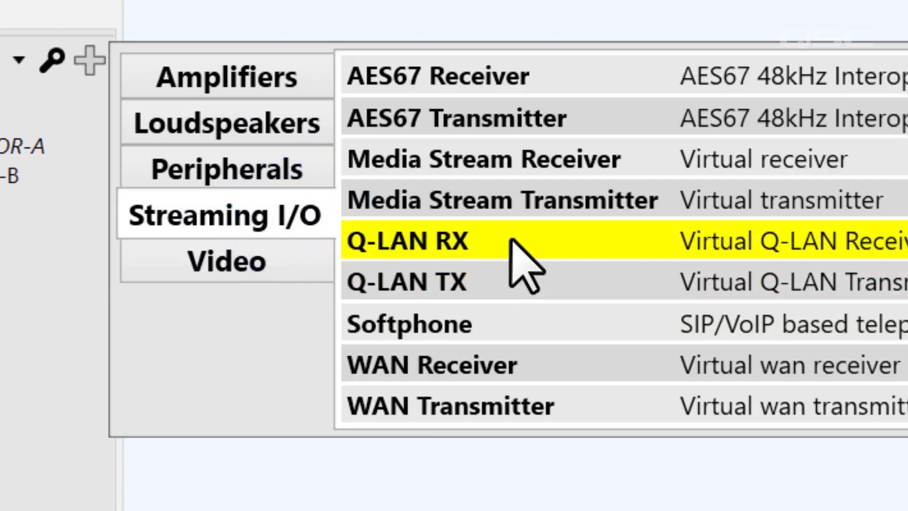
{"action": "left_click", "coordinate": [323, 181]}
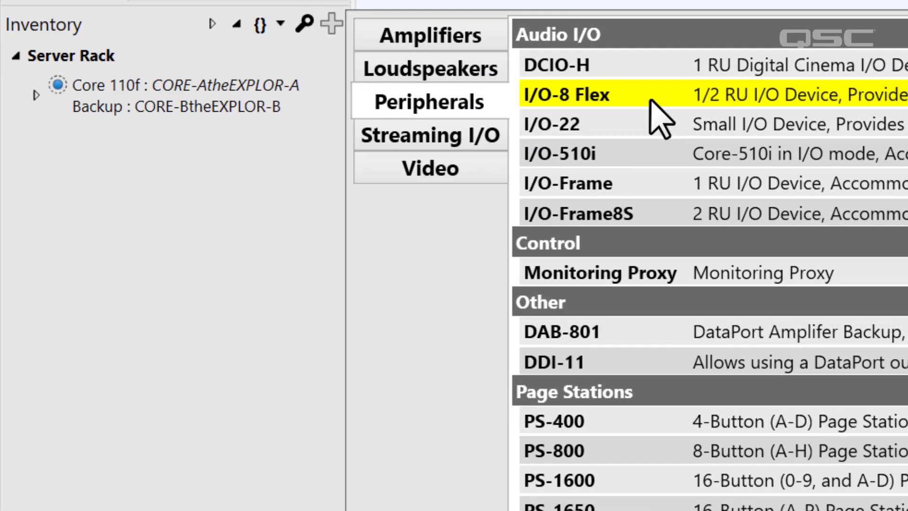
{"action": "double_click", "coordinate": [651, 99]}
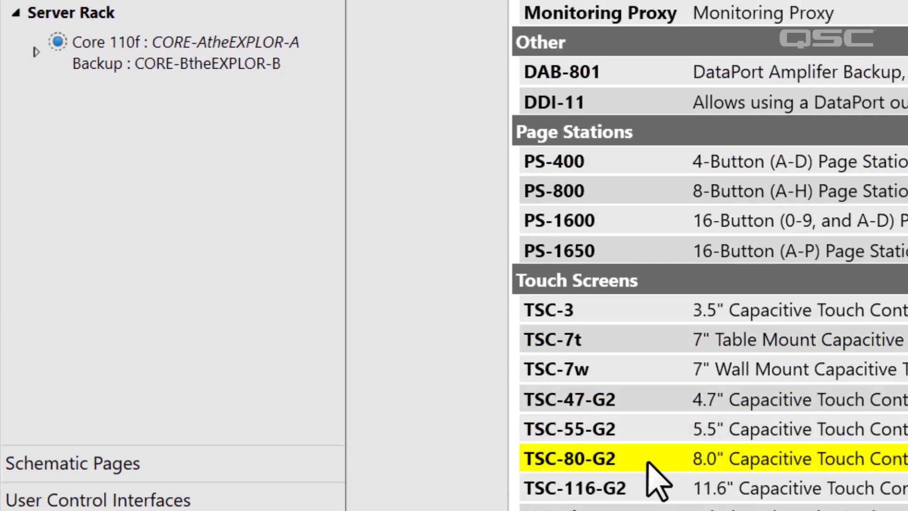
{"action": "double_click", "coordinate": [649, 460]}
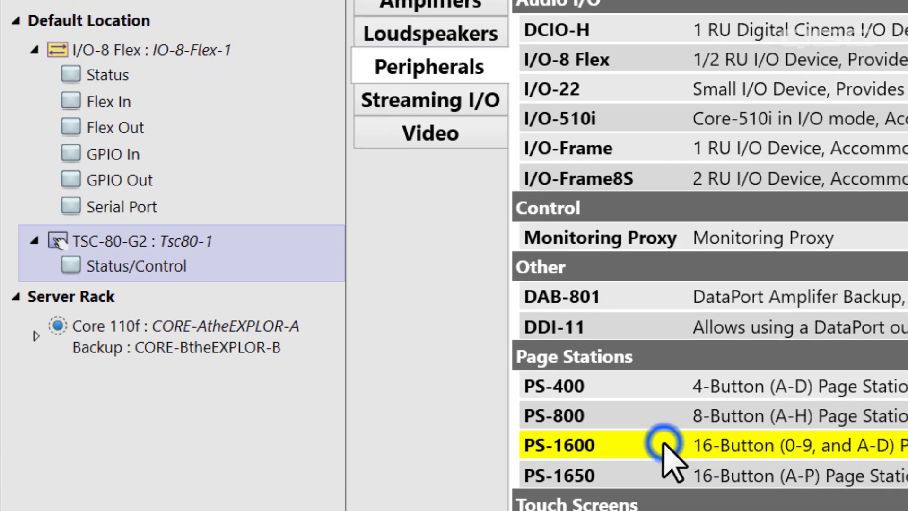
{"action": "double_click", "coordinate": [664, 445]}
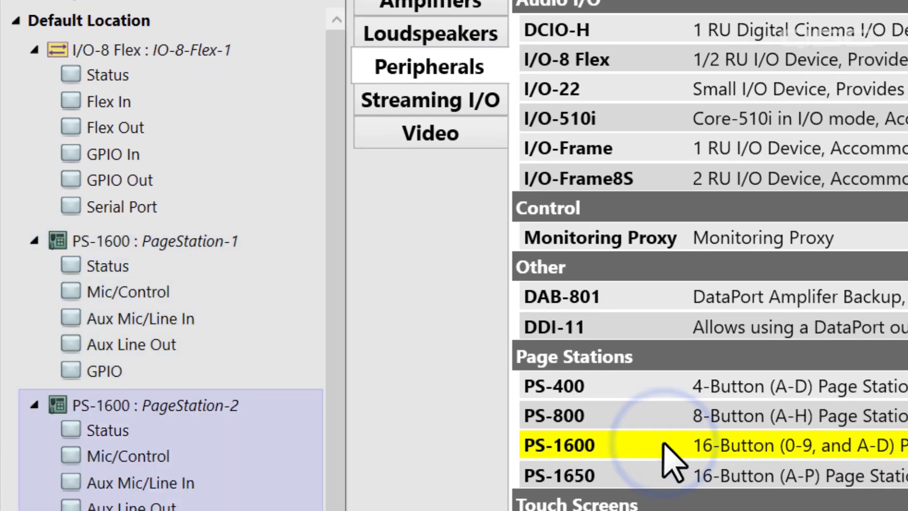
Delete both unwanted PS-1600 page stations from the inventory.
{"action": "left_click", "coordinate": [241, 252]}
{"action": "key", "text": "Delete"}
{"action": "left_click", "coordinate": [238, 251]}
{"action": "key", "text": "Delete"}
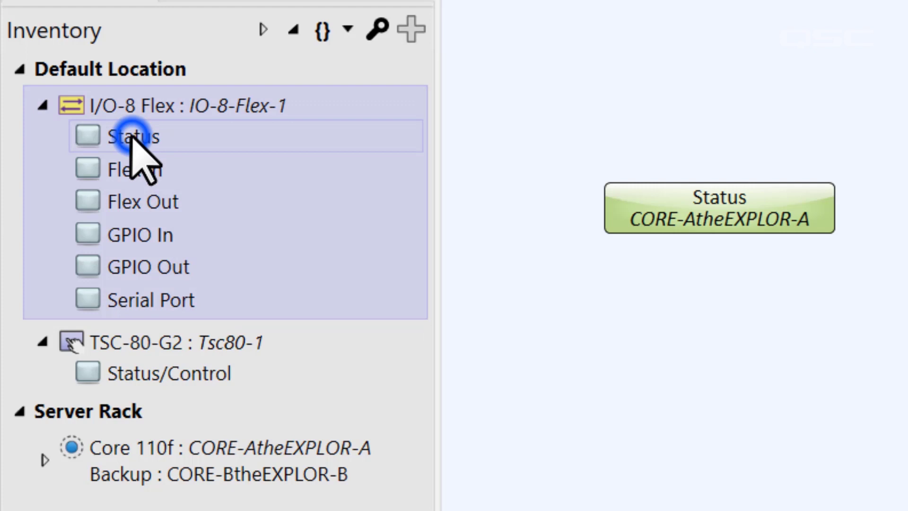
Place the IO-8-Flex-1 Status and touchscreen Status/Control blocks on the schematic.
{"action": "left_click_drag", "start_coordinate": [125, 137], "coordinate": [607, 273]}
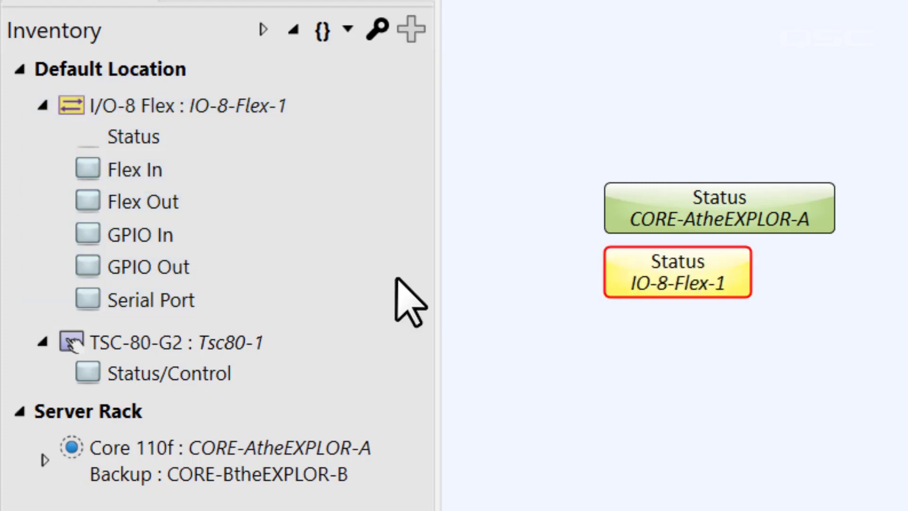
{"action": "mouse_move", "coordinate": [198, 374]}
{"action": "left_mouse_down"}
{"action": "mouse_move", "coordinate": [383, 405]}
{"action": "mouse_move", "coordinate": [617, 312]}
{"action": "left_mouse_up"}
Show the IO-8-Flex-1 and Tsc80-1 status panels, arranged one below the other.
{"action": "double_click", "coordinate": [583, 264]}
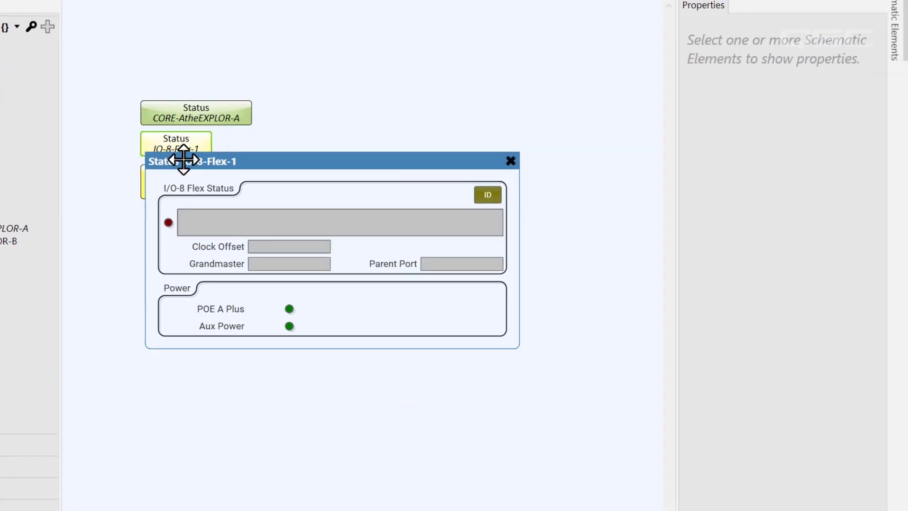
{"action": "left_click_drag", "start_coordinate": [185, 152], "coordinate": [314, 24]}
{"action": "double_click", "coordinate": [183, 182]}
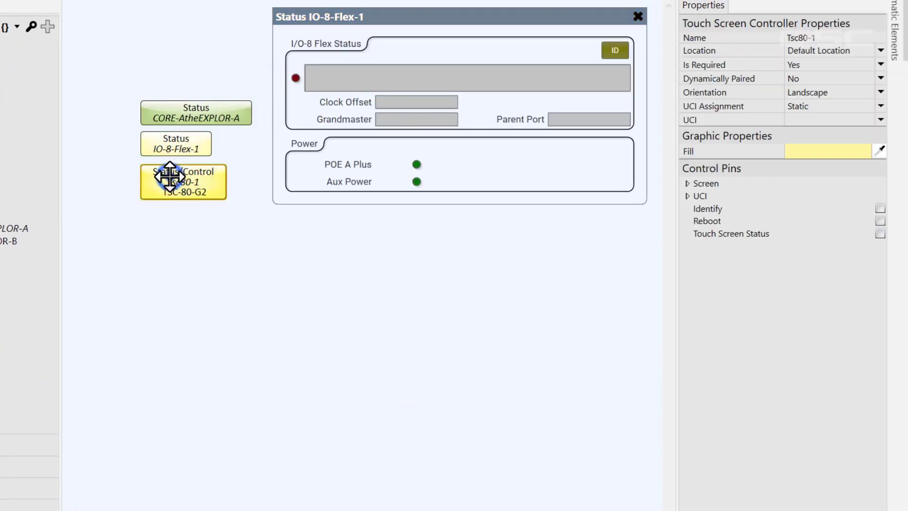
{"action": "left_click_drag", "start_coordinate": [206, 192], "coordinate": [347, 217]}
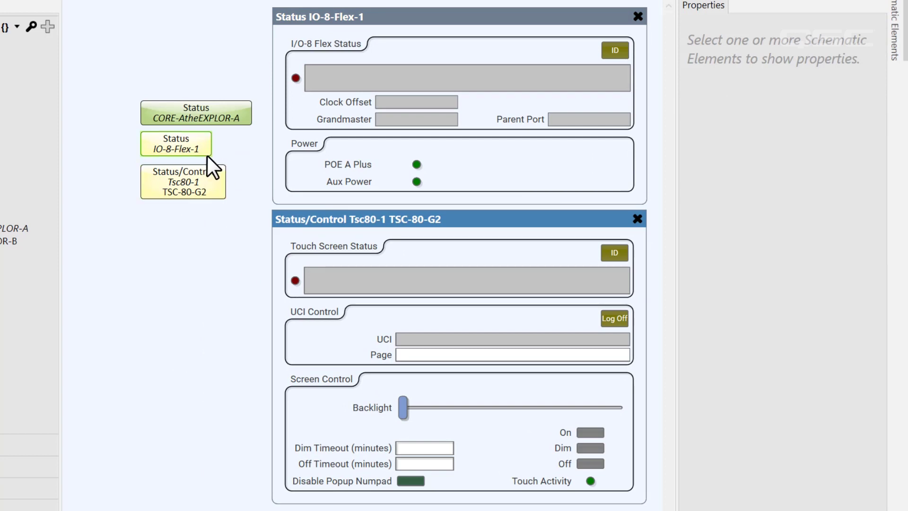
Select the I/O-8 Flex status block's name in Properties for editing.
{"action": "left_click", "coordinate": [185, 146]}
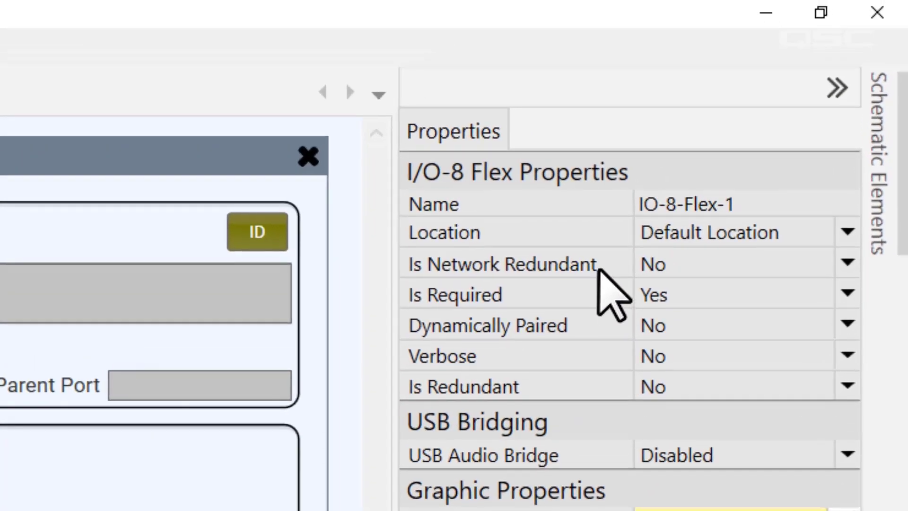
{"action": "double_click", "coordinate": [802, 203]}
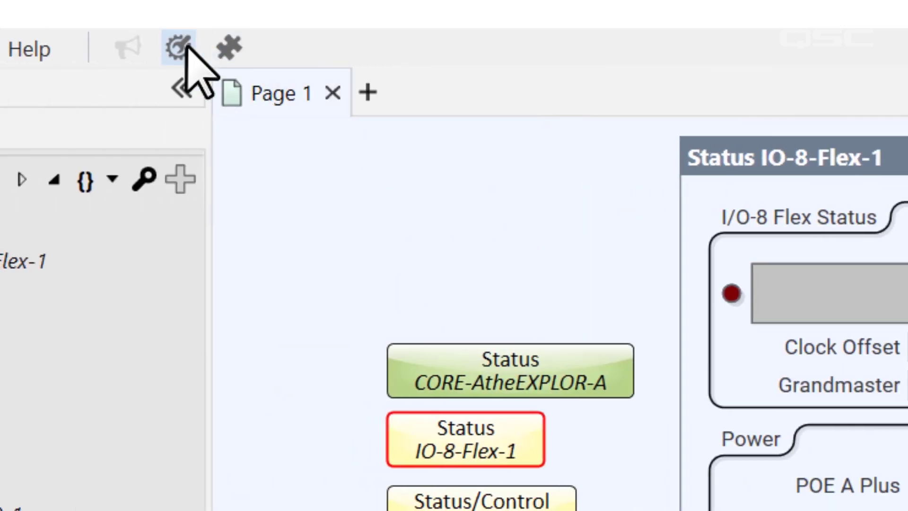
Copy the discovered I/O-8 Flex's network name into the design's I/O-8 Flex name.
{"action": "left_click", "coordinate": [181, 49]}
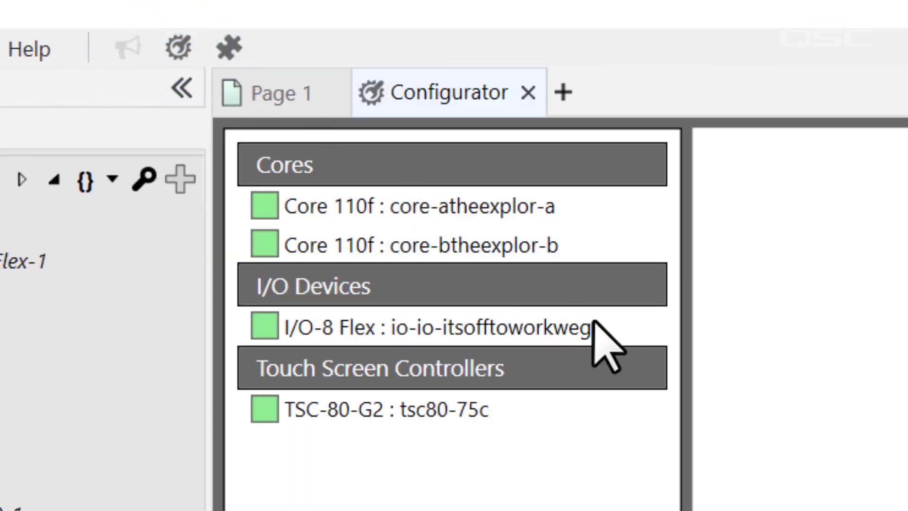
{"action": "left_click", "coordinate": [632, 328]}
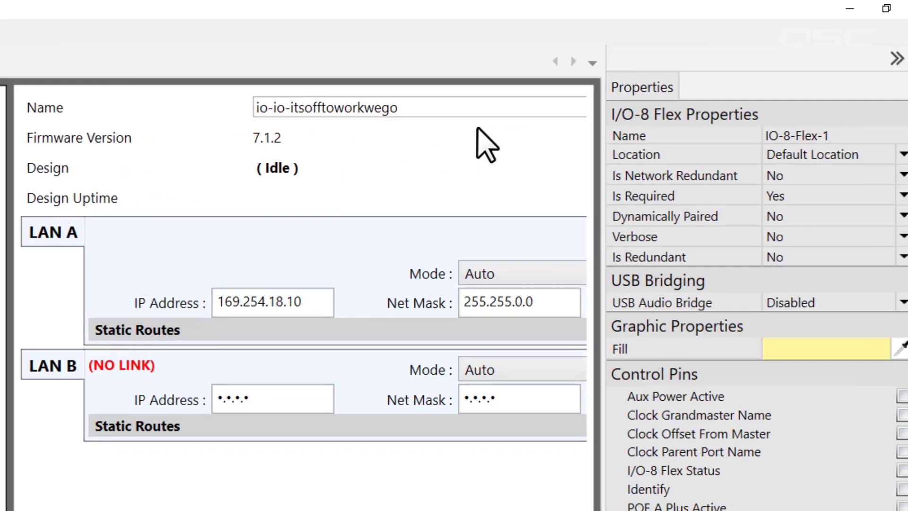
{"action": "double_click", "coordinate": [476, 106]}
{"action": "key", "text": "ctrl+c"}
{"action": "double_click", "coordinate": [816, 135]}
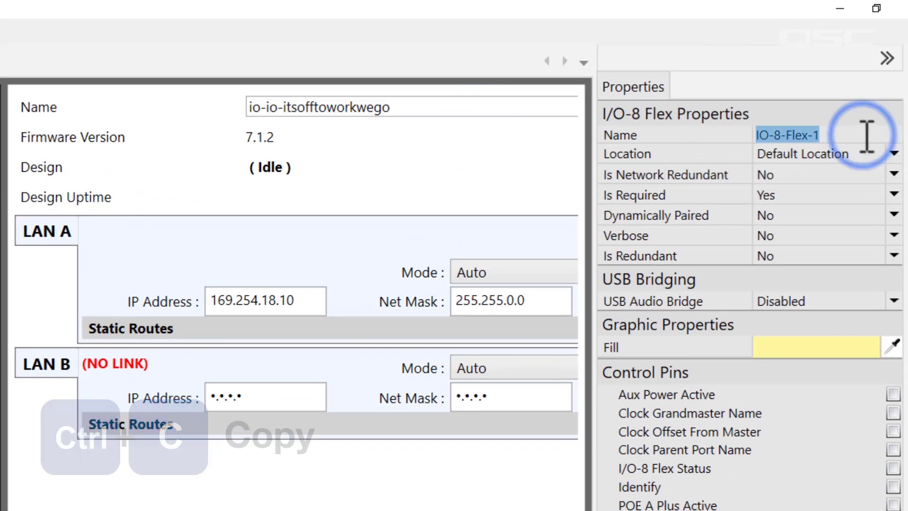
{"action": "key", "text": "ctrl+v"}
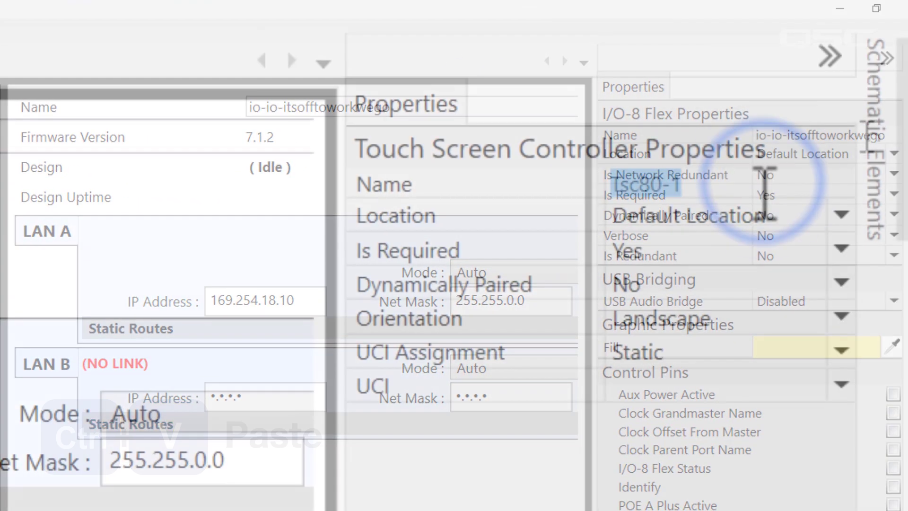
Rename the discovered touchscreen's network name to the design name touchscreen1.
{"action": "double_click", "coordinate": [710, 185]}
{"action": "key", "text": "ctrl+c"}
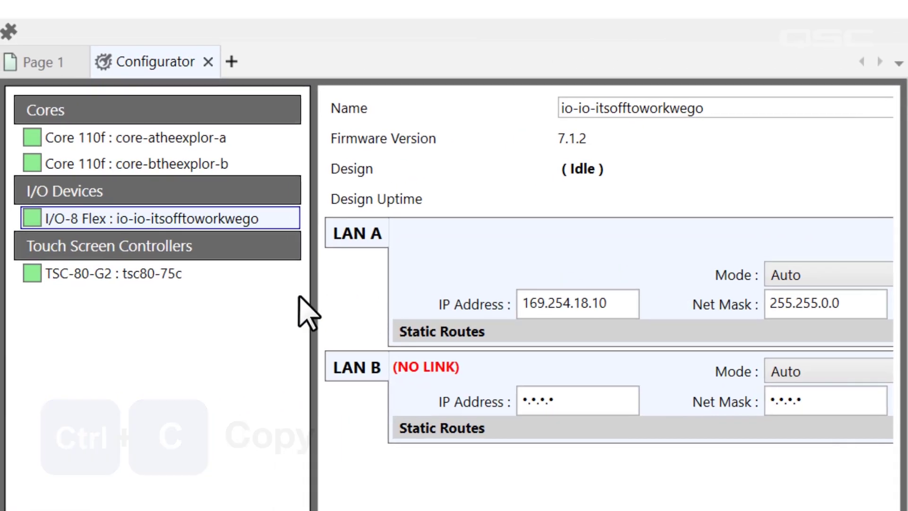
{"action": "left_click", "coordinate": [231, 277]}
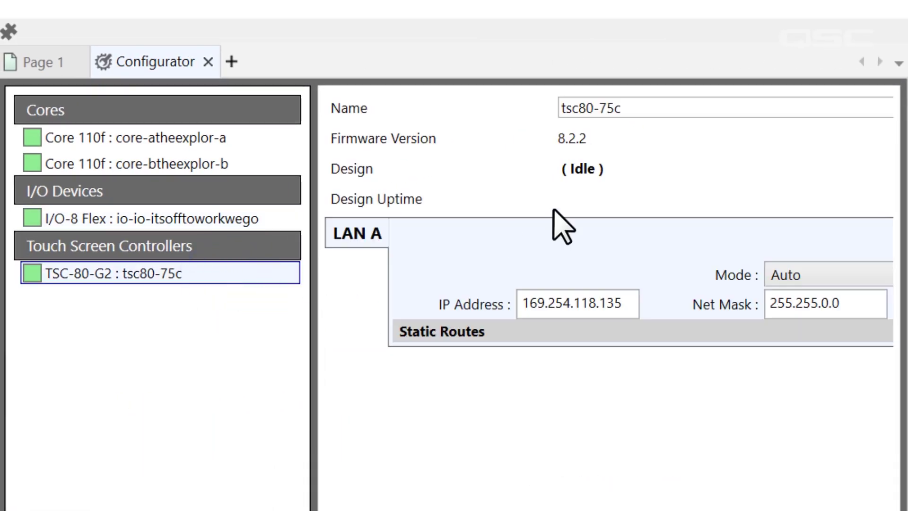
{"action": "double_click", "coordinate": [718, 105]}
{"action": "key", "text": "ctrl+v"}
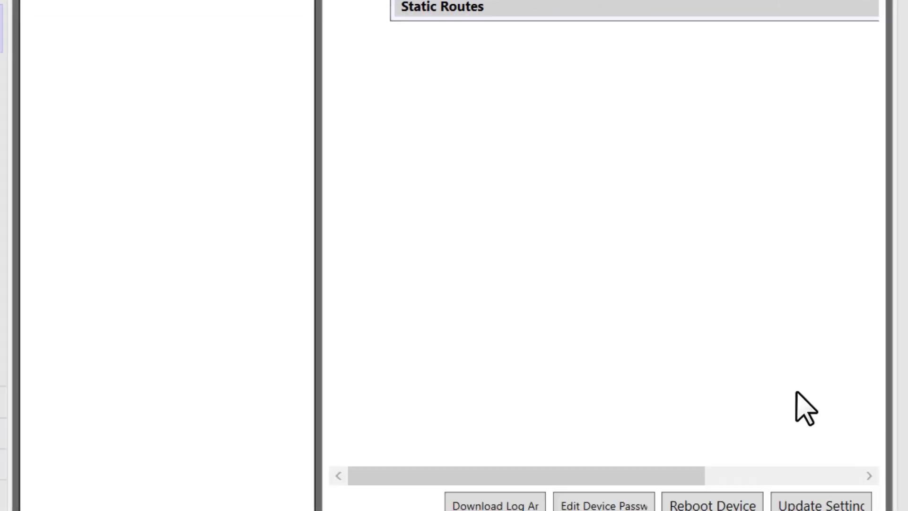
Update the touchscreen's network settings and confirm Apply Changes.
{"action": "left_click", "coordinate": [818, 477]}
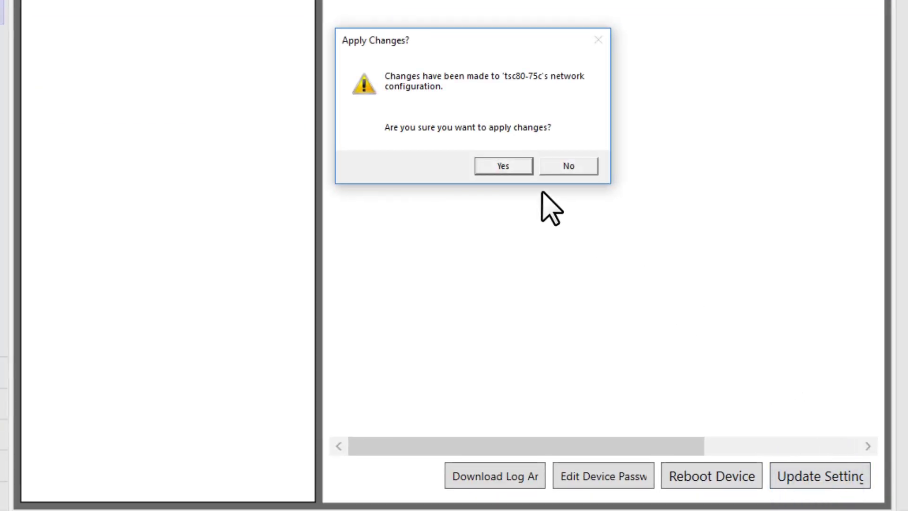
{"action": "left_click", "coordinate": [503, 166]}
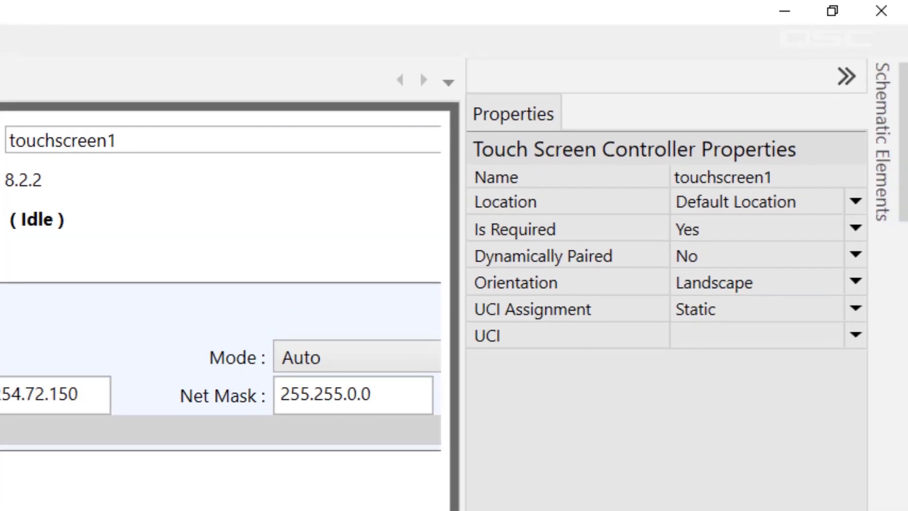
Set touchscreen1's UCI to Interface 1 and the I/O-8 Flex USB Audio Bridge to Speakerphone (1x1).
{"action": "left_click", "coordinate": [856, 336]}
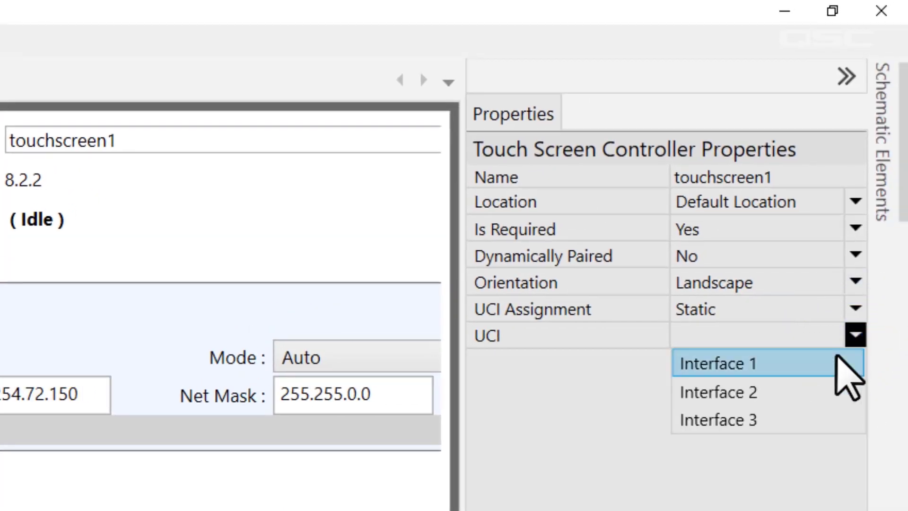
{"action": "left_click", "coordinate": [836, 363]}
{"action": "left_click", "coordinate": [808, 367]}
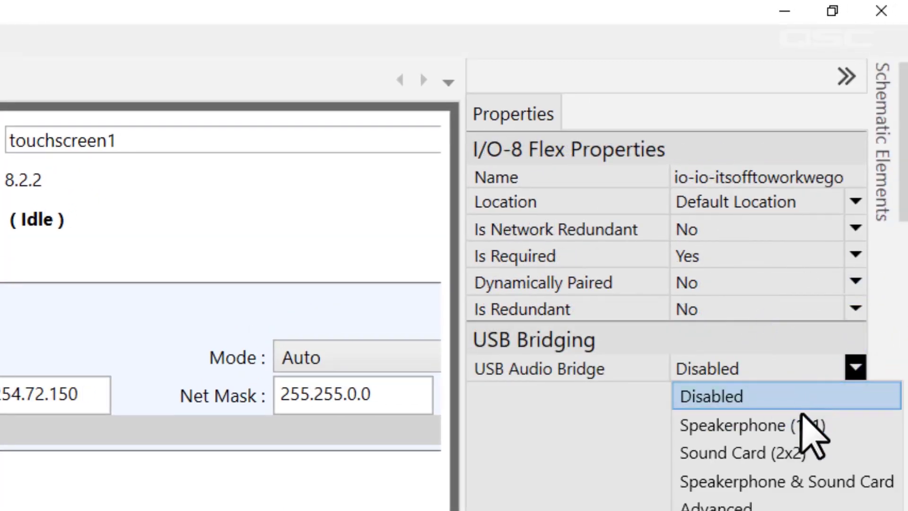
{"action": "left_click", "coordinate": [808, 426]}
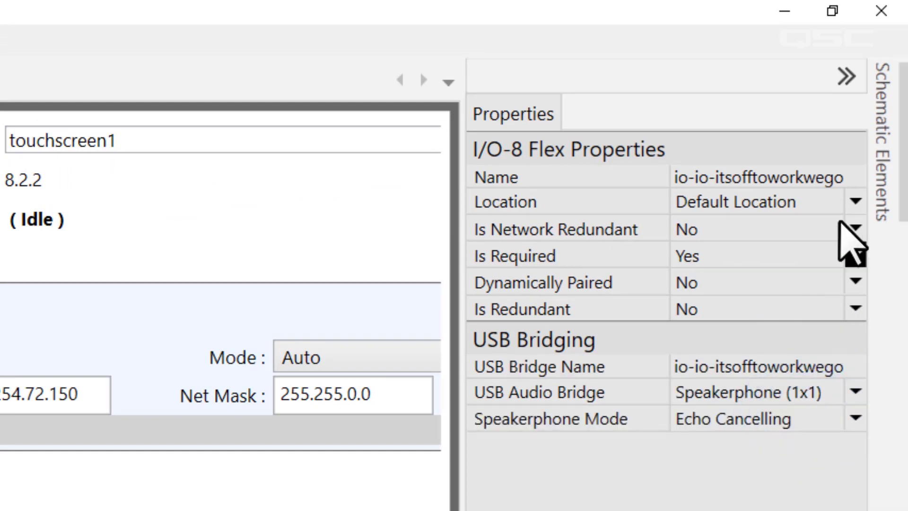
Set touchscreen1's Location to ConferenceRoom.
{"action": "double_click", "coordinate": [825, 206]}
{"action": "type", "text": "Confr"}
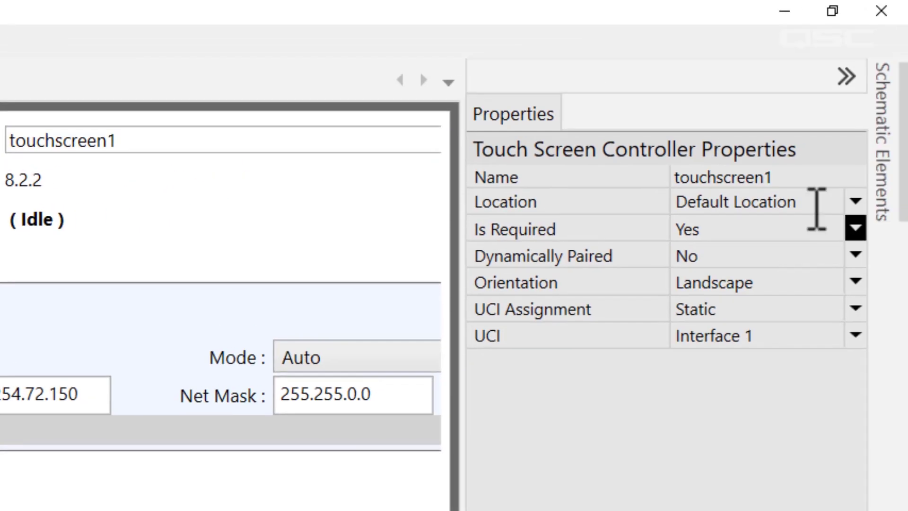
{"action": "double_click", "coordinate": [820, 208]}
{"action": "left_click", "coordinate": [855, 202]}
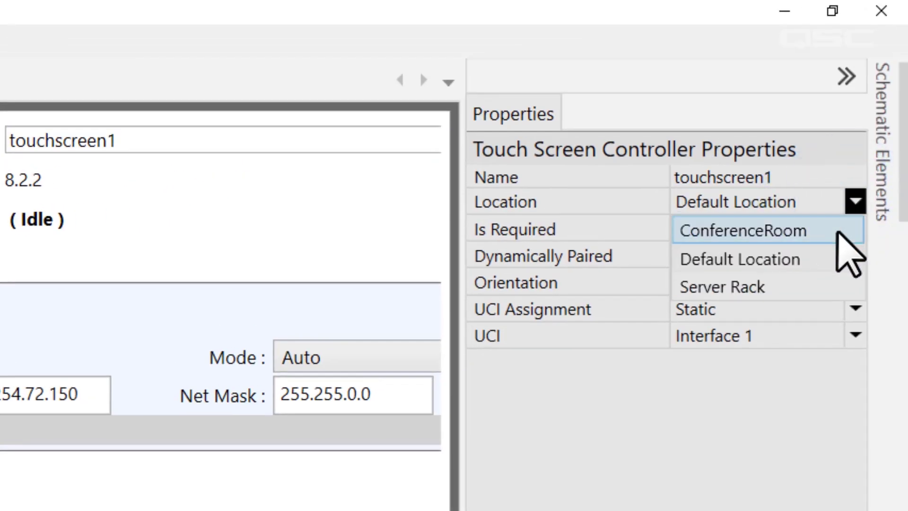
{"action": "left_click", "coordinate": [752, 229]}
{"action": "left_click", "coordinate": [730, 429]}
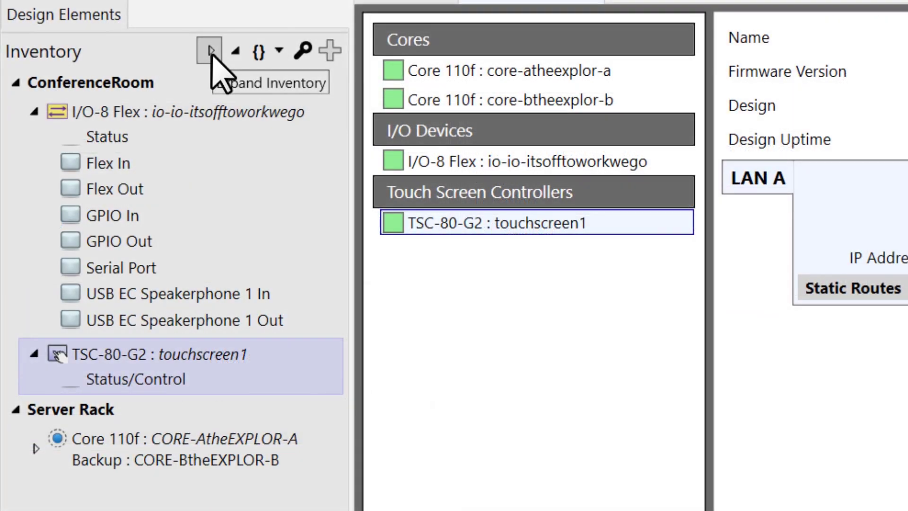
Collapse the inventory tree and group it by device type.
{"action": "left_click", "coordinate": [235, 51]}
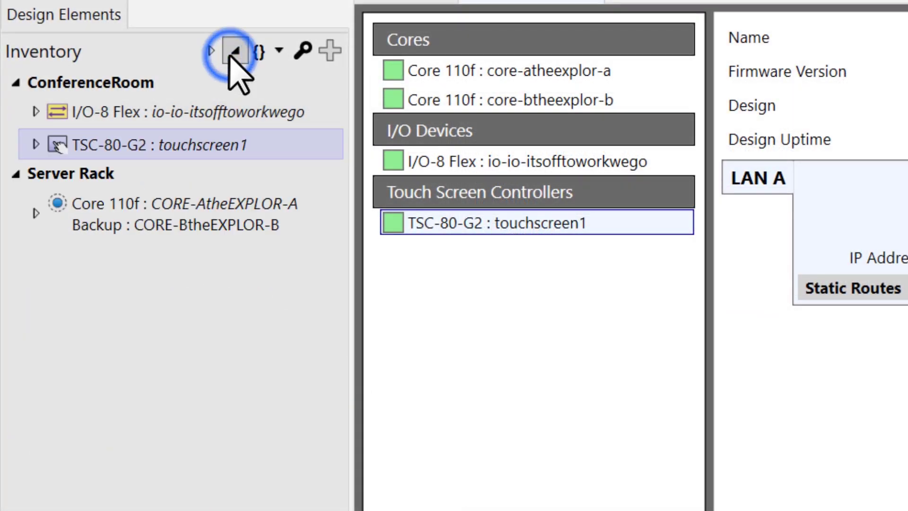
{"action": "left_click", "coordinate": [211, 51]}
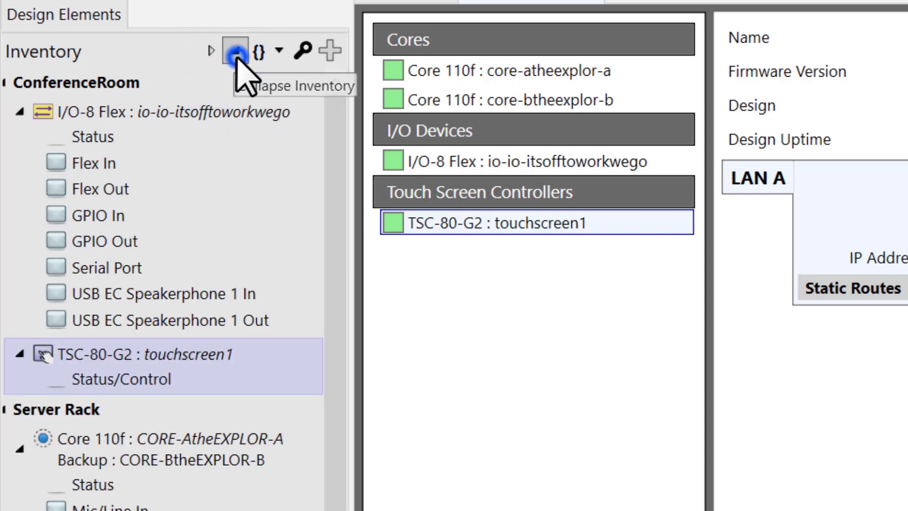
{"action": "left_click", "coordinate": [235, 51]}
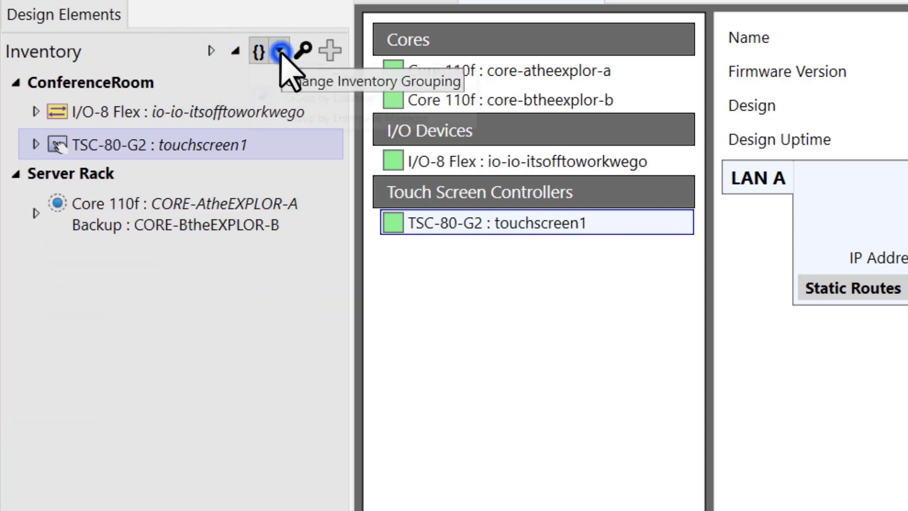
{"action": "left_click", "coordinate": [278, 53]}
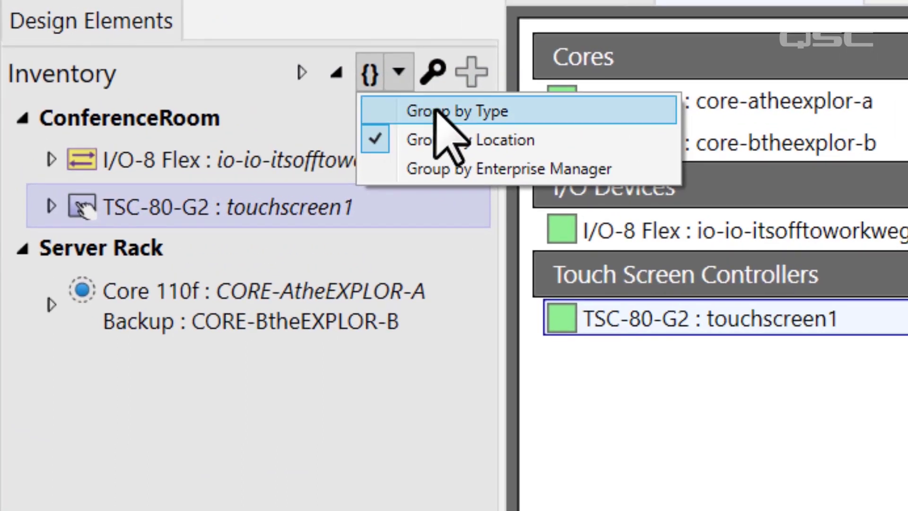
{"action": "left_click", "coordinate": [446, 114]}
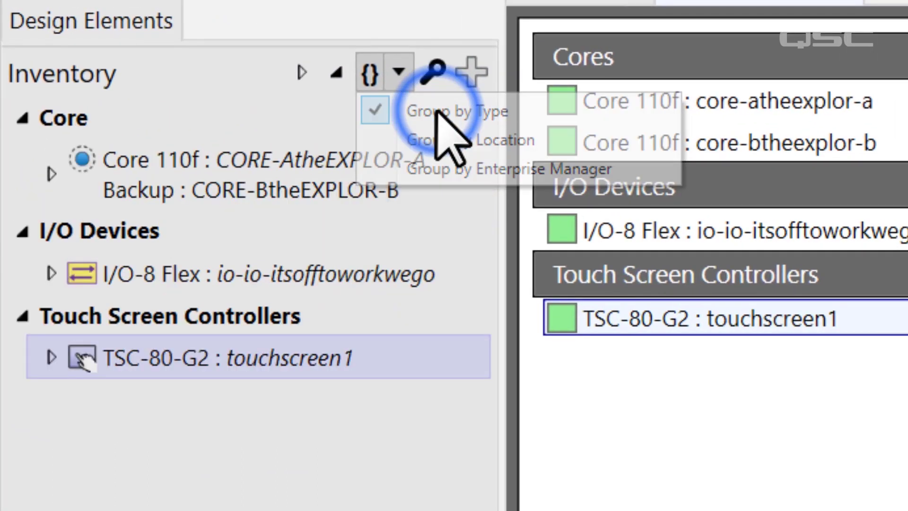
Filter the inventory to Cores, back to All, and expand touchscreen1 to its Status/Control.
{"action": "left_click", "coordinate": [434, 74]}
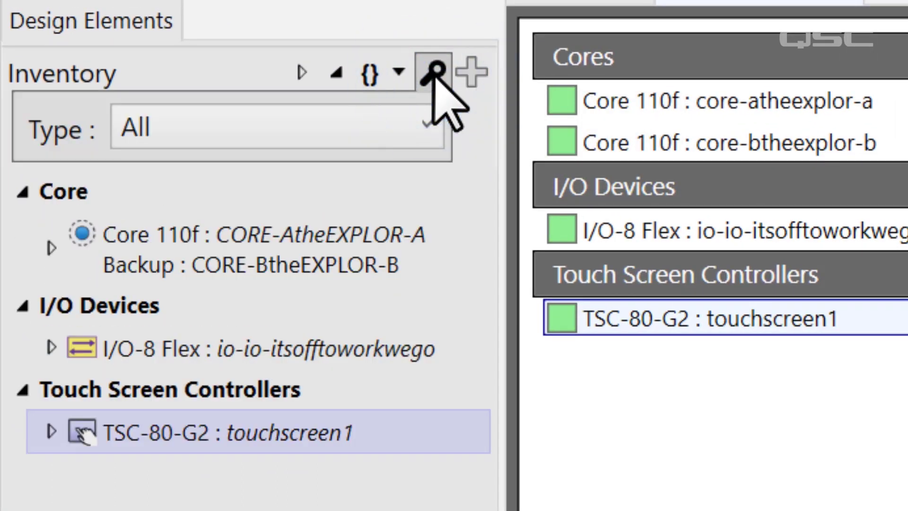
{"action": "left_click", "coordinate": [426, 128]}
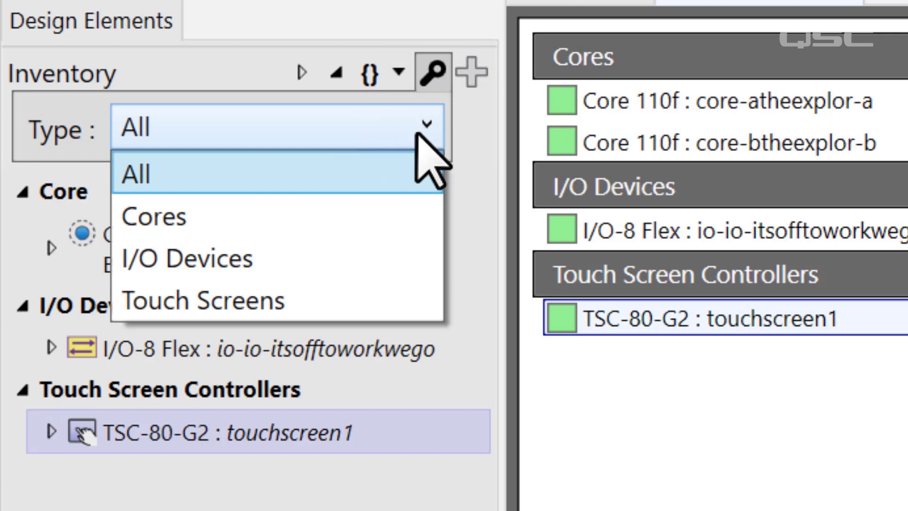
{"action": "left_click", "coordinate": [412, 216]}
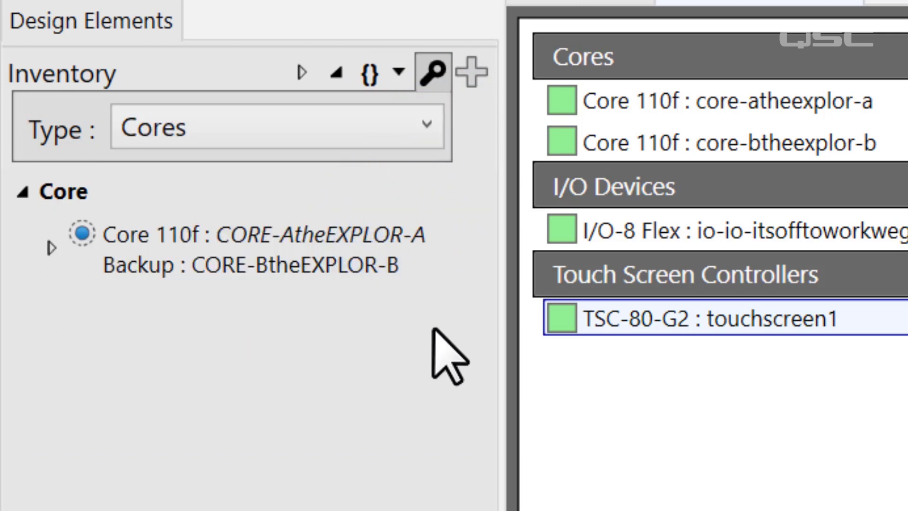
{"action": "left_click", "coordinate": [426, 128]}
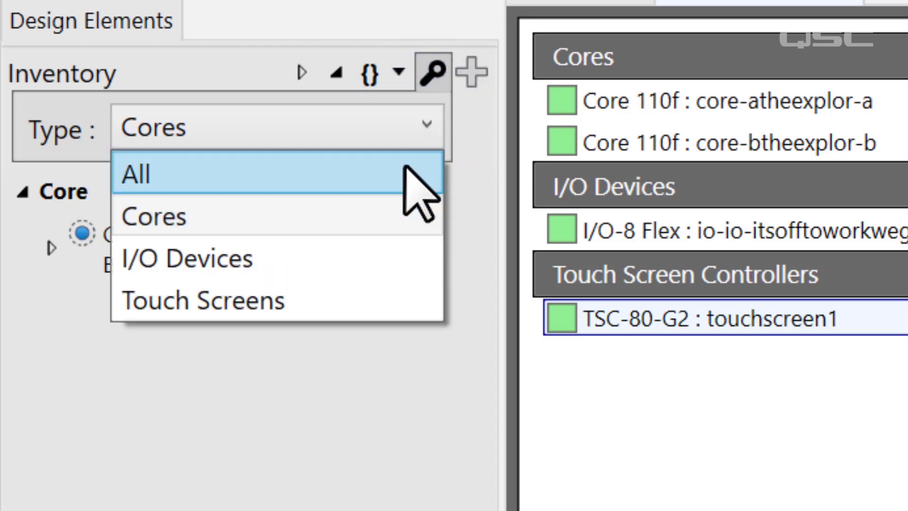
{"action": "left_click", "coordinate": [405, 173]}
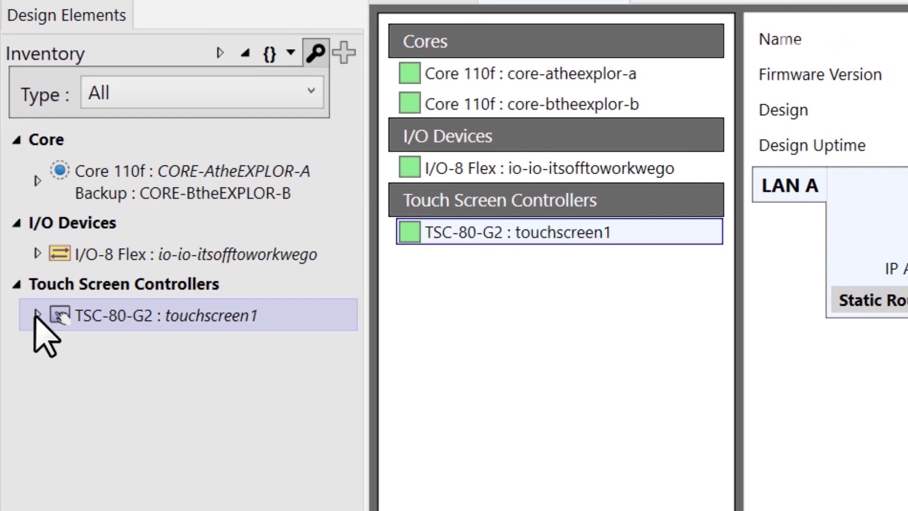
{"action": "left_click", "coordinate": [36, 315]}
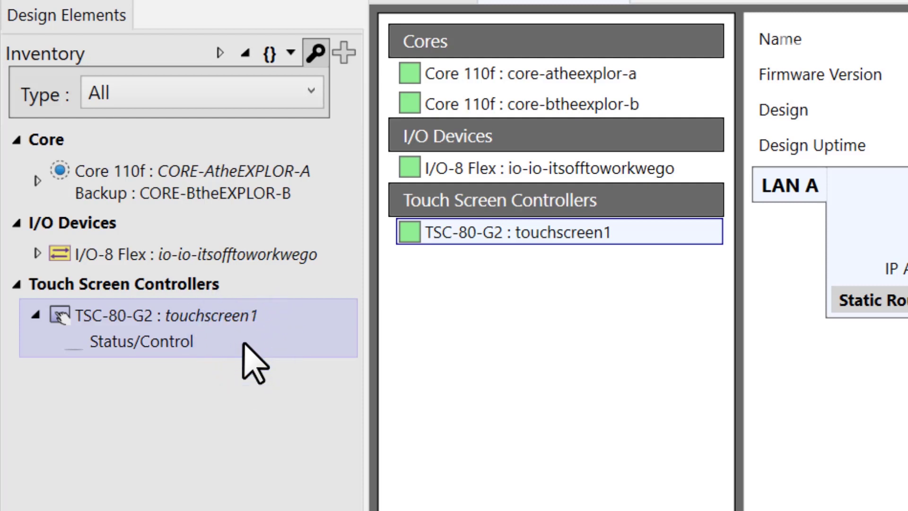
With the Find panel enlarged, jump to touchscreen1's Status/Control component.
{"action": "key", "text": "ctrl+f"}
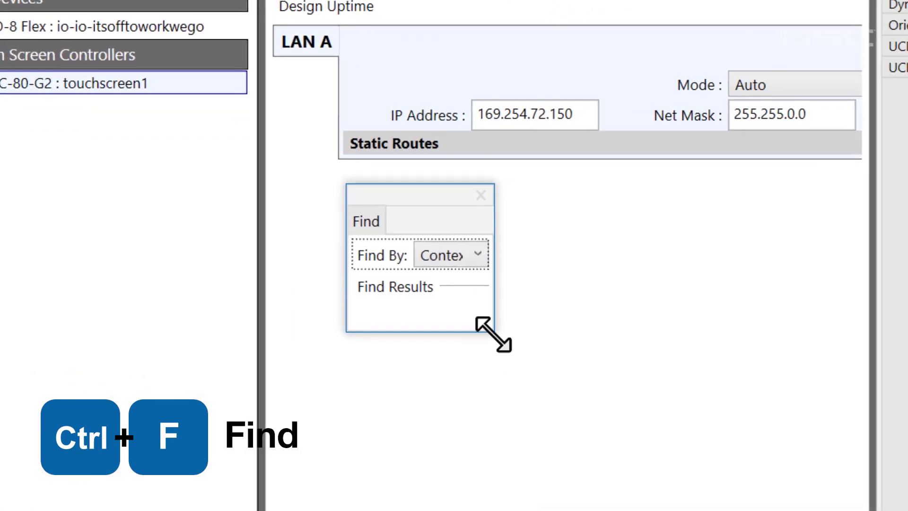
{"action": "left_click_drag", "start_coordinate": [487, 331], "coordinate": [674, 433]}
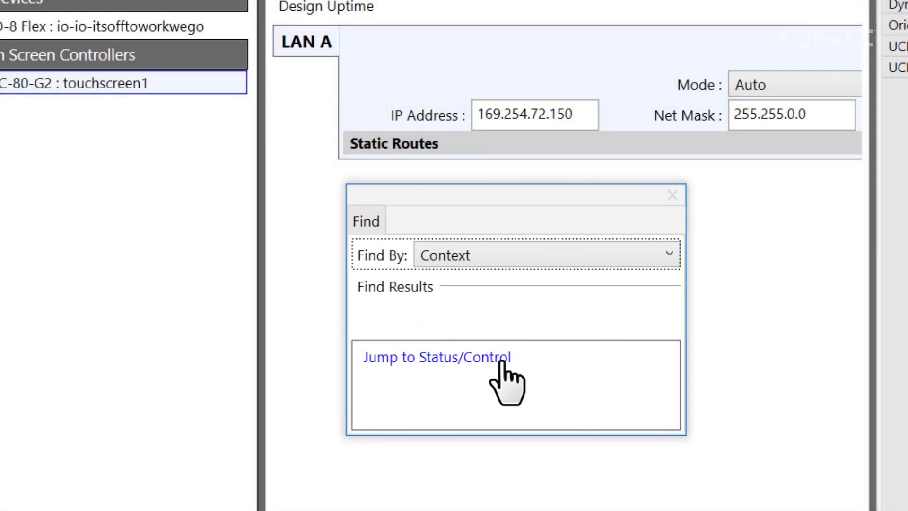
{"action": "left_click", "coordinate": [507, 363]}
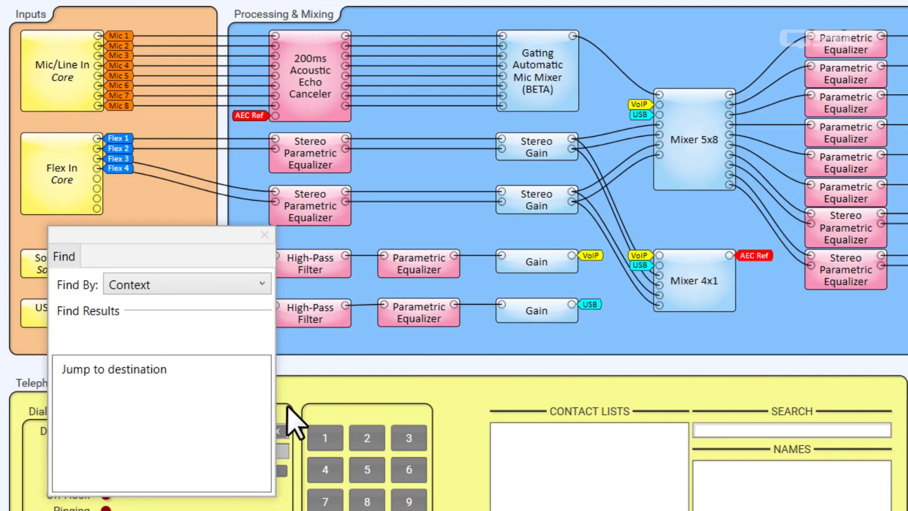
Jump to the AEC Ref signal source, then to the next copy of the dialer keypad's 3 button.
{"action": "left_click", "coordinate": [114, 369]}
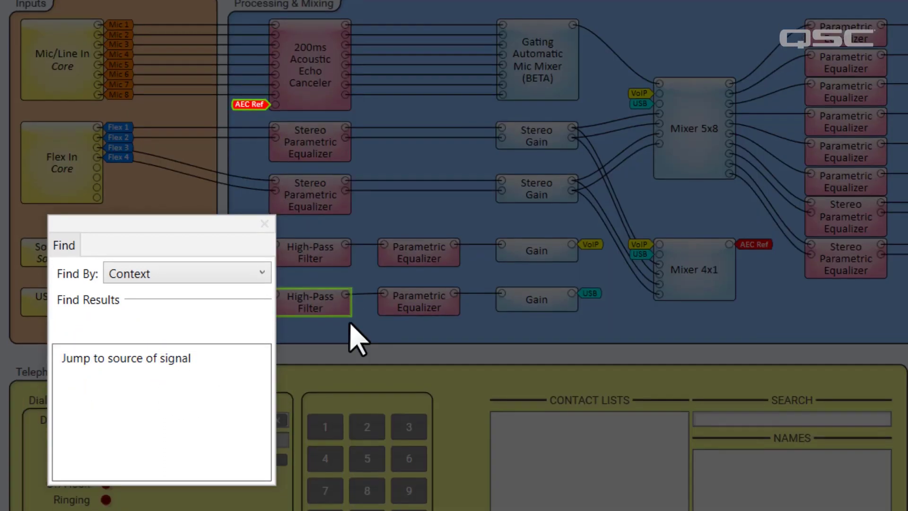
{"action": "scroll", "coordinate": [355, 284], "scroll_direction": "down", "scroll_amount": 3}
{"action": "left_click", "coordinate": [409, 337]}
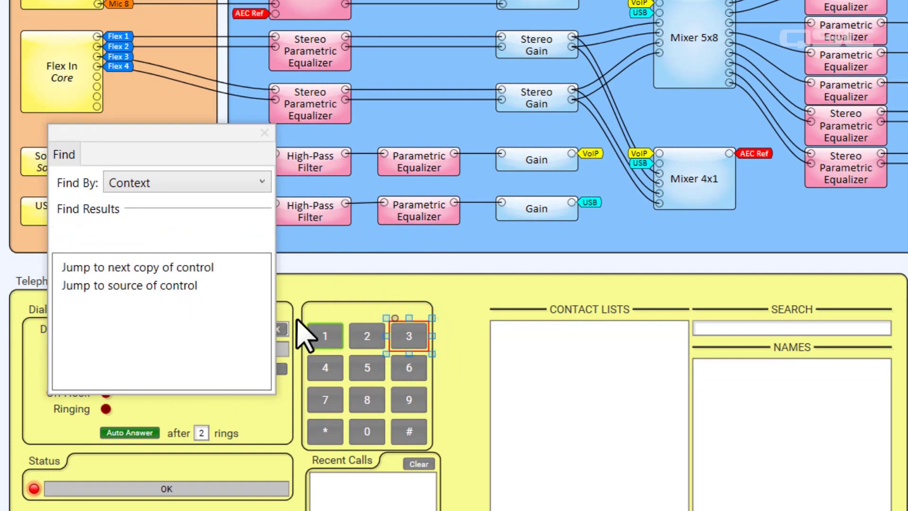
{"action": "left_click", "coordinate": [199, 268]}
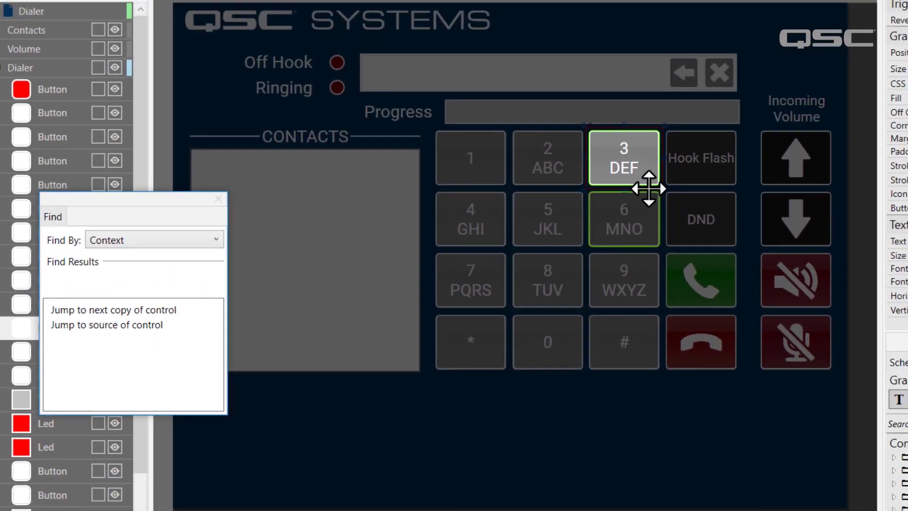